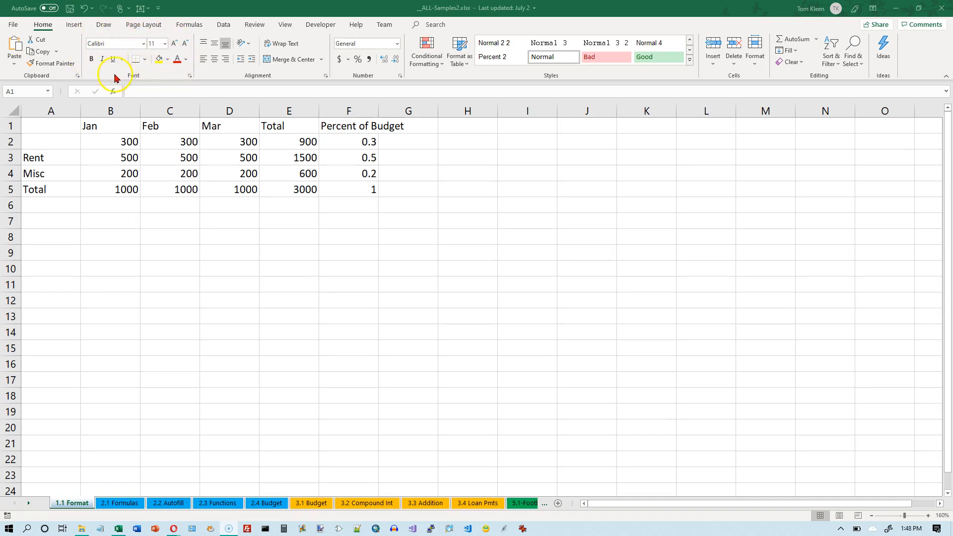
# Step: Select the whole worksheet and change its font to Verdana
pyautogui.click(45, 25)
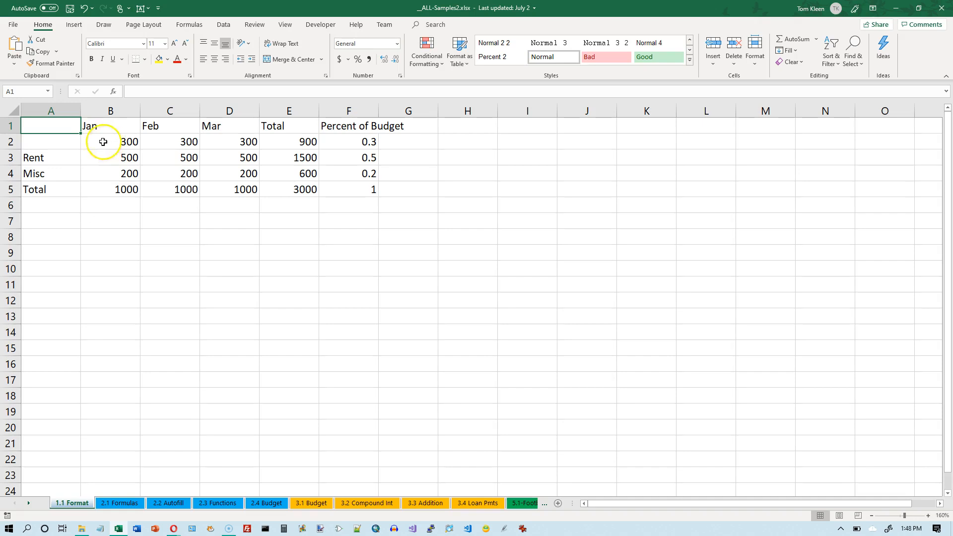
pyautogui.click(10, 109)
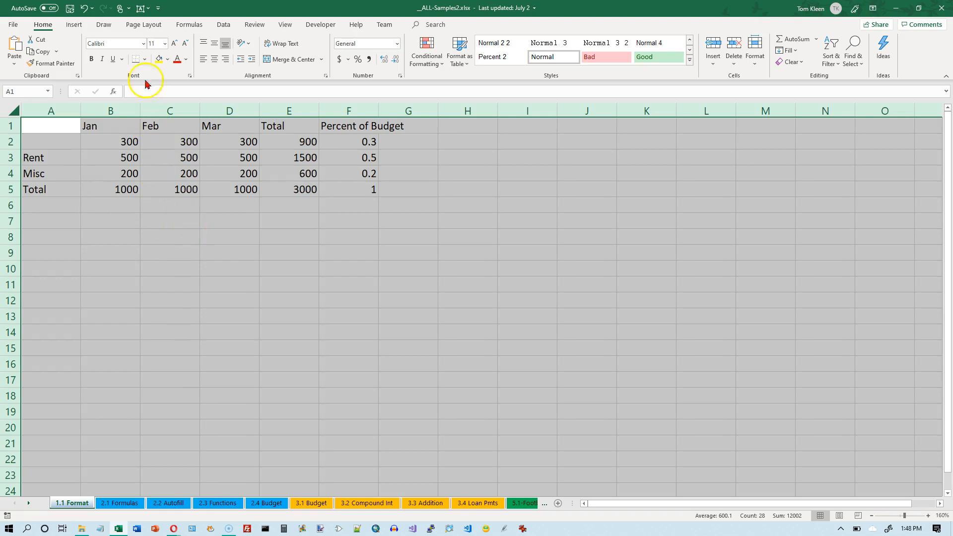
pyautogui.click(143, 45)
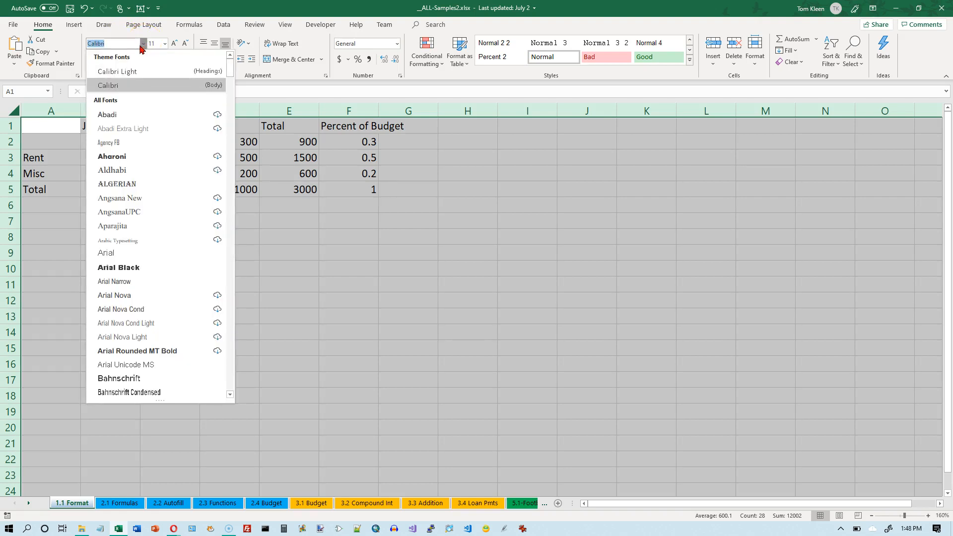
pyautogui.click(123, 75)
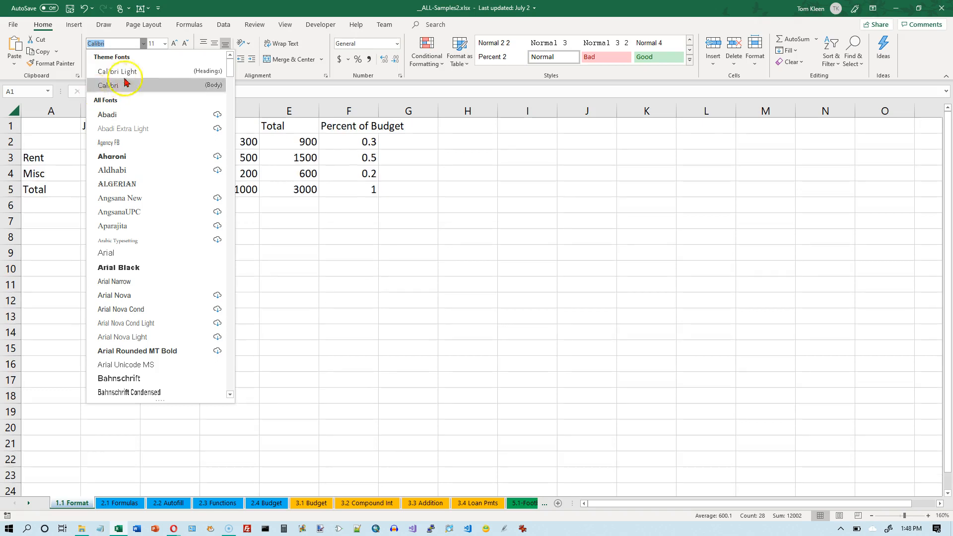
pyautogui.click(122, 44)
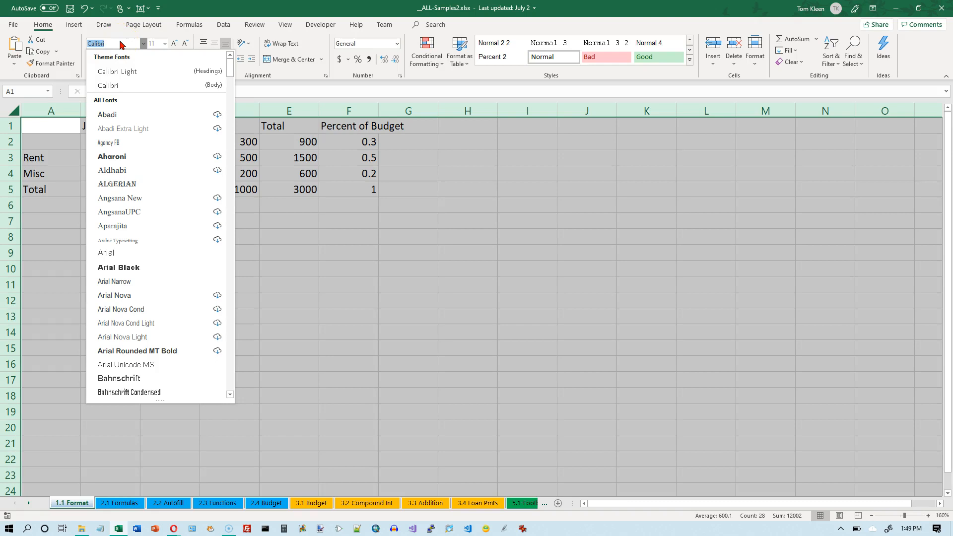
pyautogui.write('V')
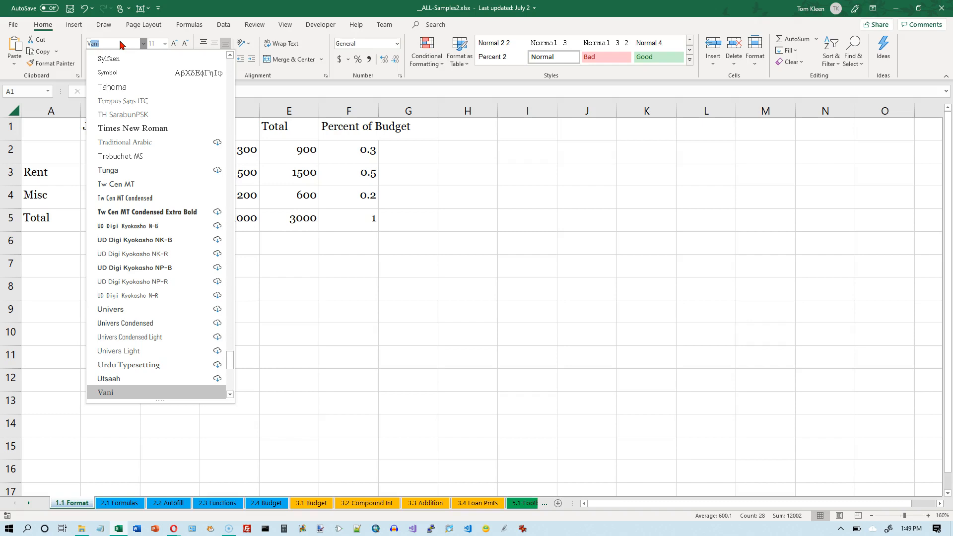
pyautogui.write('erdana')
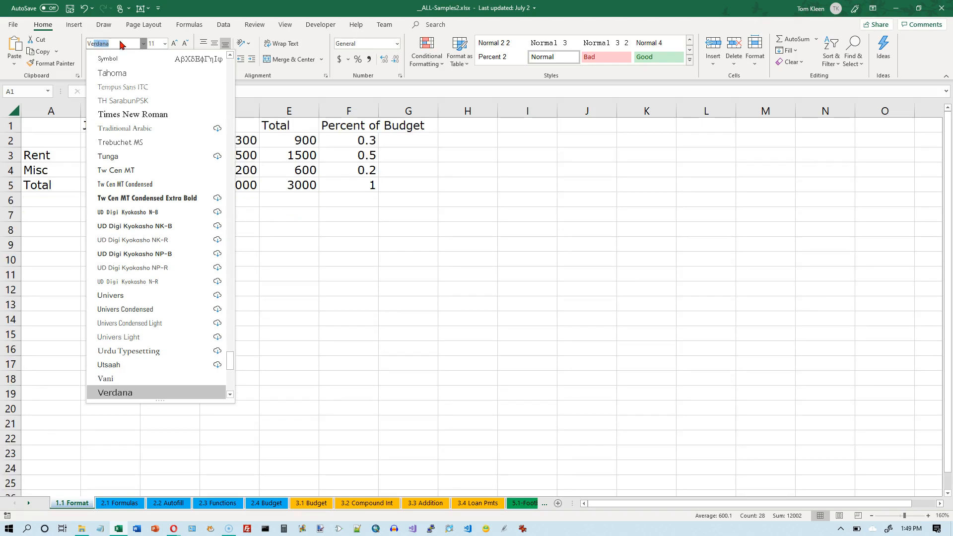
pyautogui.click(120, 42)
pyautogui.press('Tab')
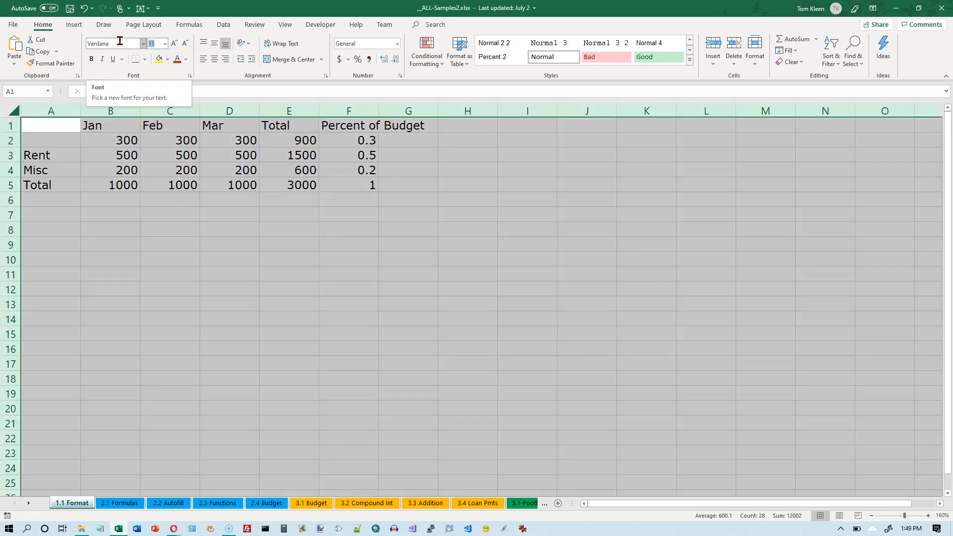
# Step: Set the font size of the whole worksheet to 12
pyautogui.click(155, 43)
pyautogui.click(155, 43)
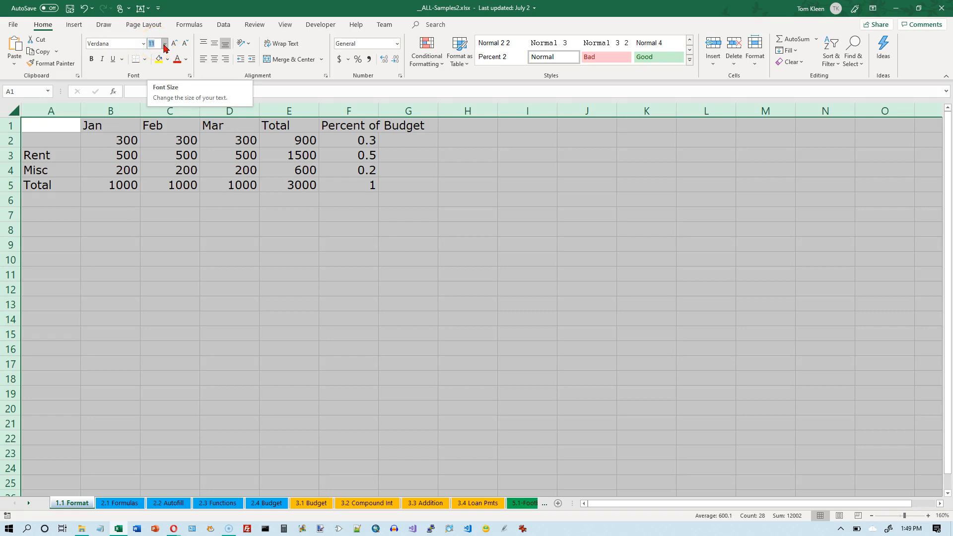
pyautogui.click(165, 44)
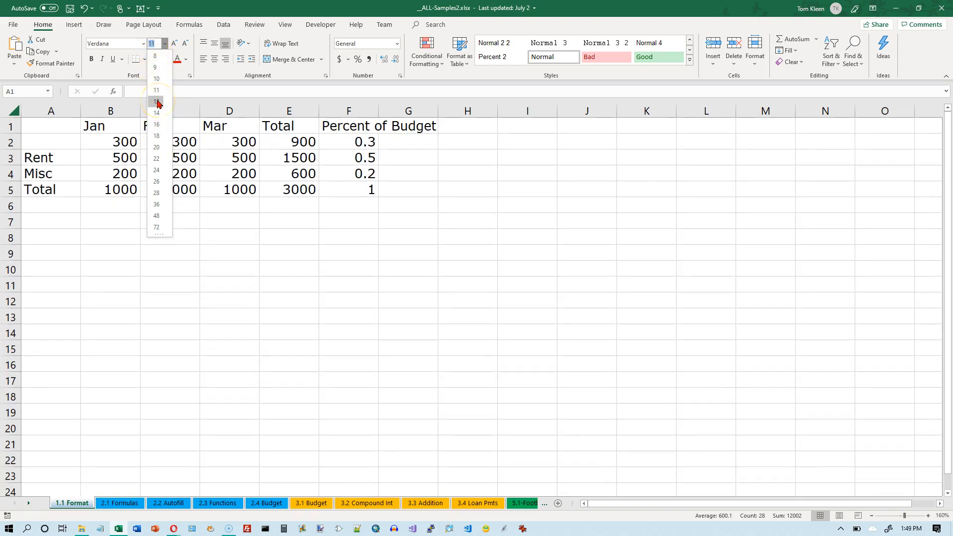
pyautogui.click(158, 102)
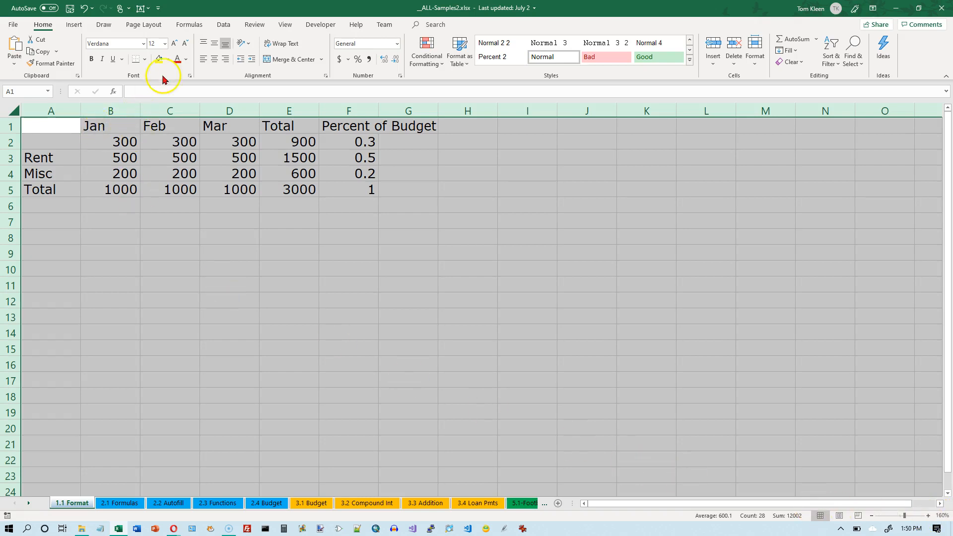
# Step: Set the worksheet's font size to 15 and enlarge it by increments to 18
pyautogui.click(165, 44)
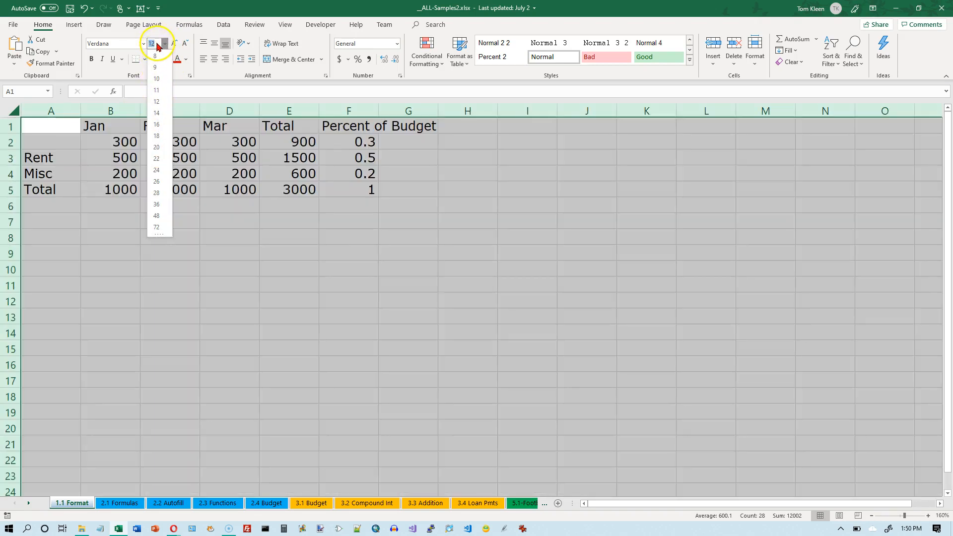
pyautogui.write('1')
pyautogui.press('Return')
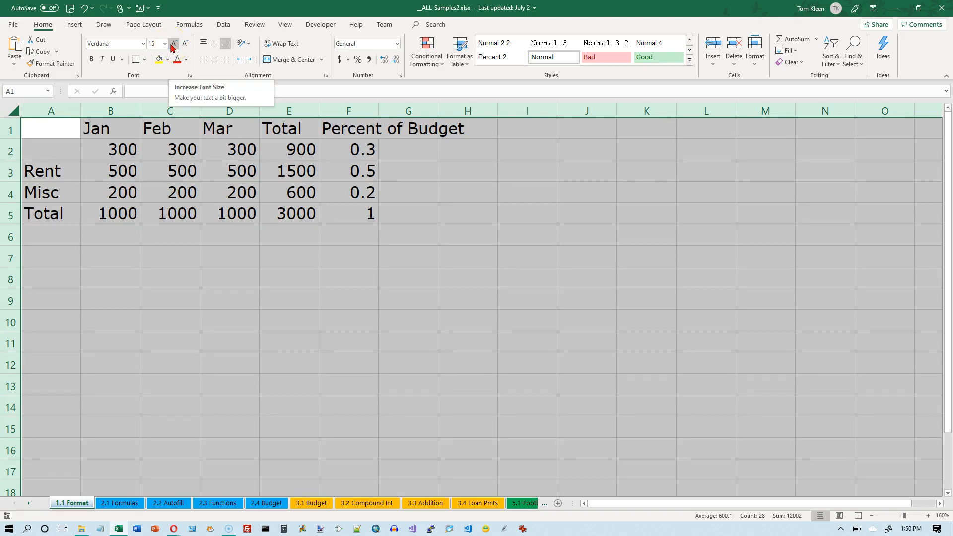
pyautogui.click(174, 46)
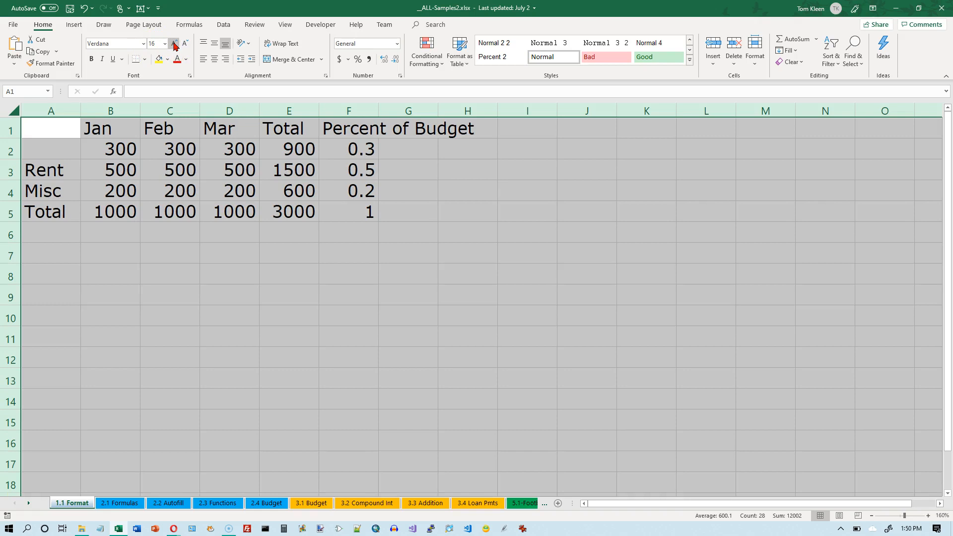
pyautogui.click(174, 45)
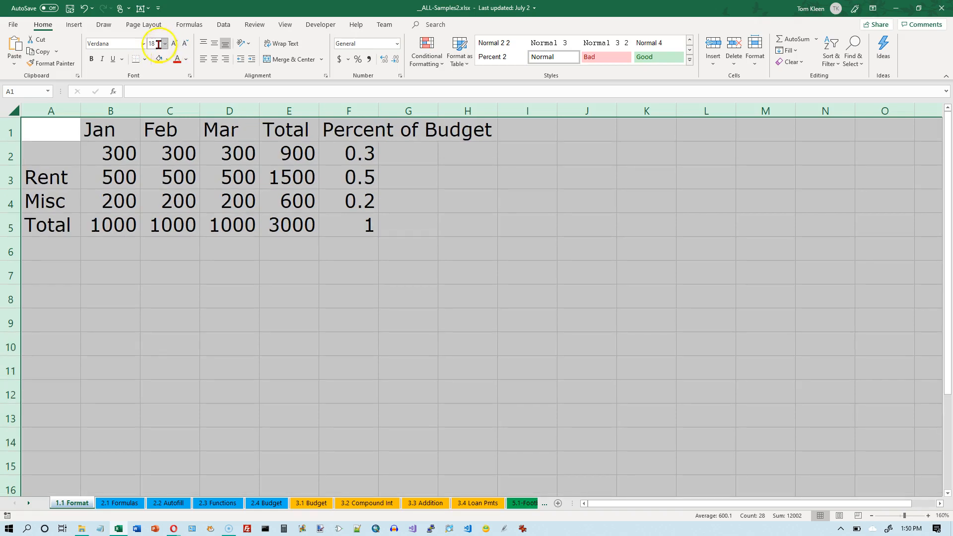
# Step: Shrink the worksheet's font size by increments to 10
pyautogui.click(165, 45)
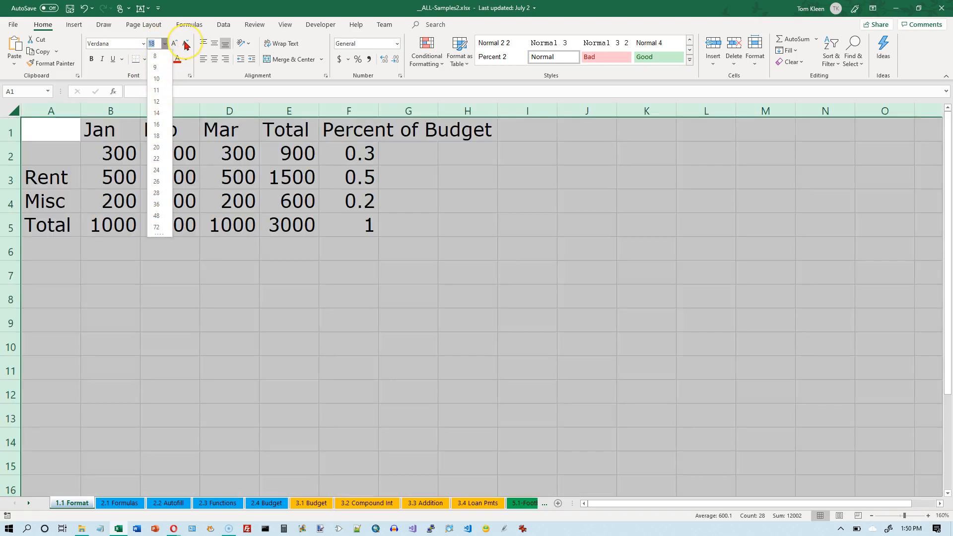
pyautogui.click(184, 44)
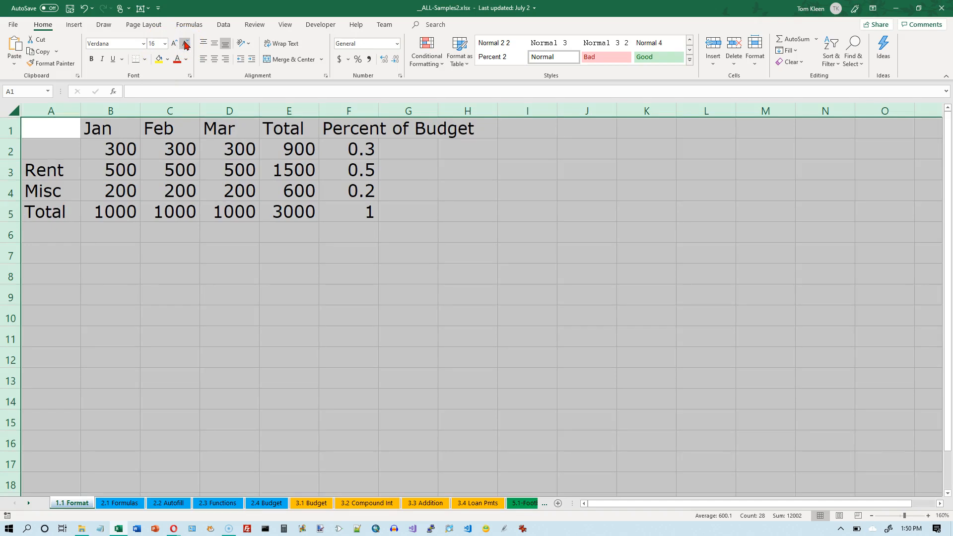
pyautogui.click(170, 48)
pyautogui.click(186, 45)
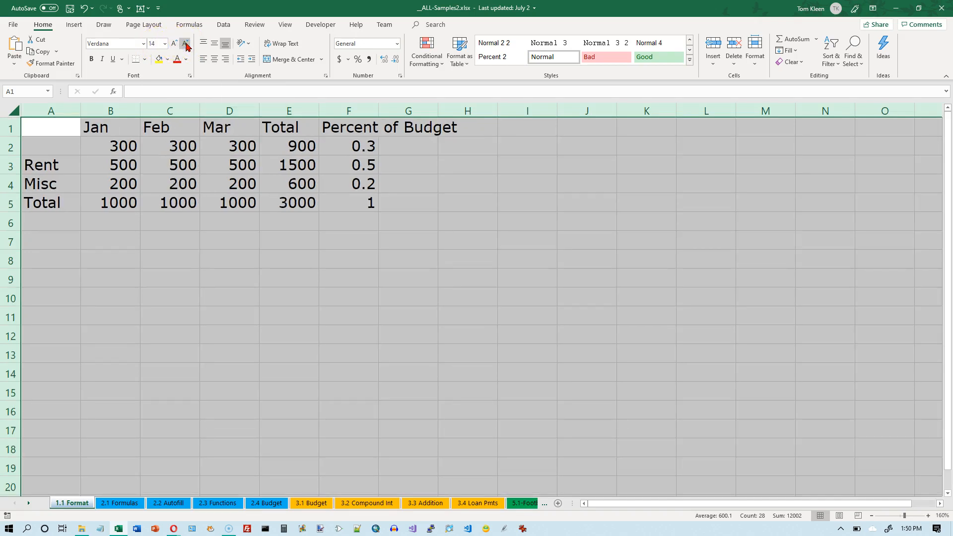
pyautogui.click(186, 44)
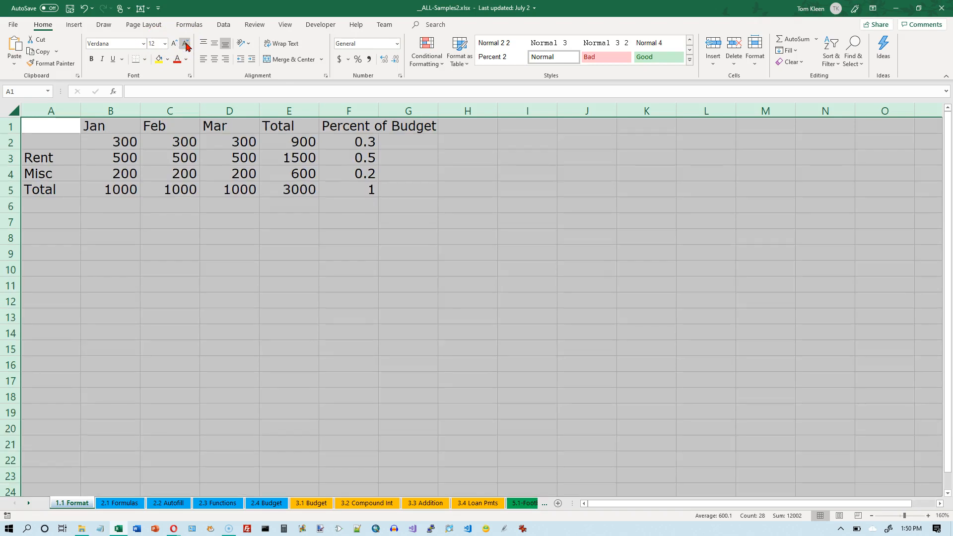
pyautogui.click(186, 44)
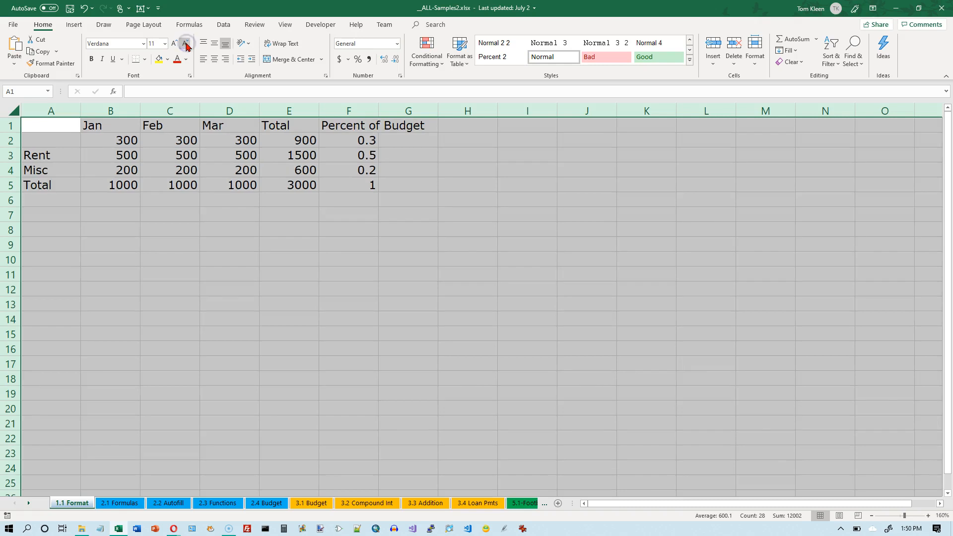
pyautogui.click(186, 44)
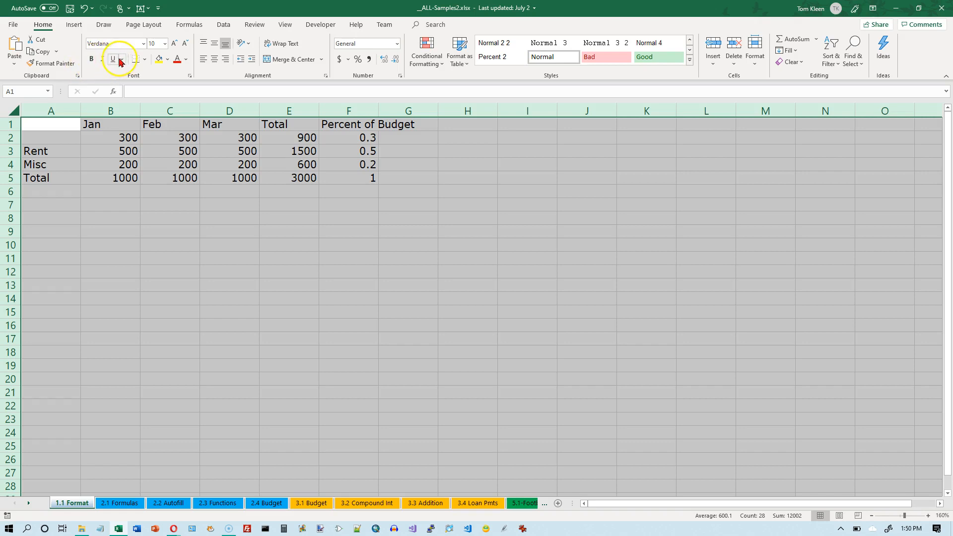
# Step: Apply bold to all cells and remove it, and do the same with italics
pyautogui.click(92, 59)
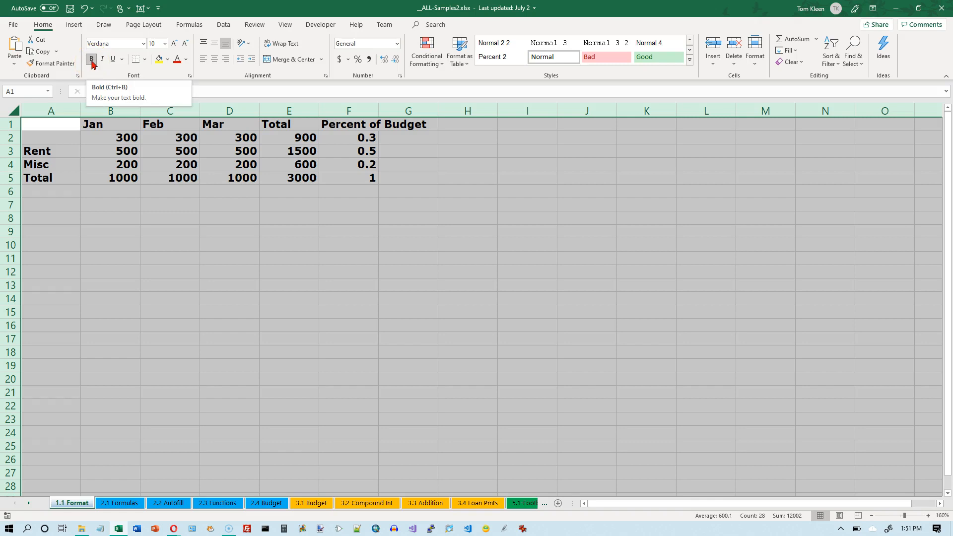
pyautogui.click(92, 60)
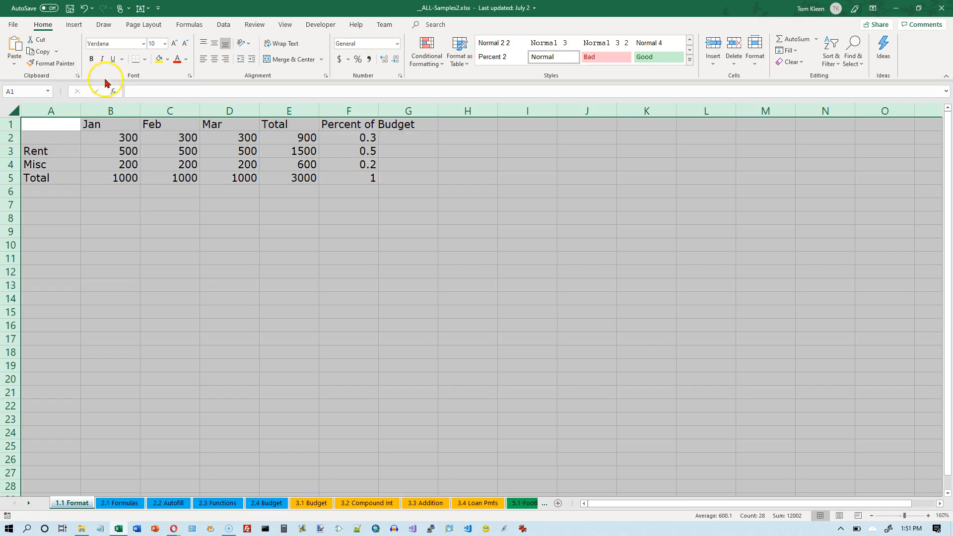
pyautogui.click(102, 59)
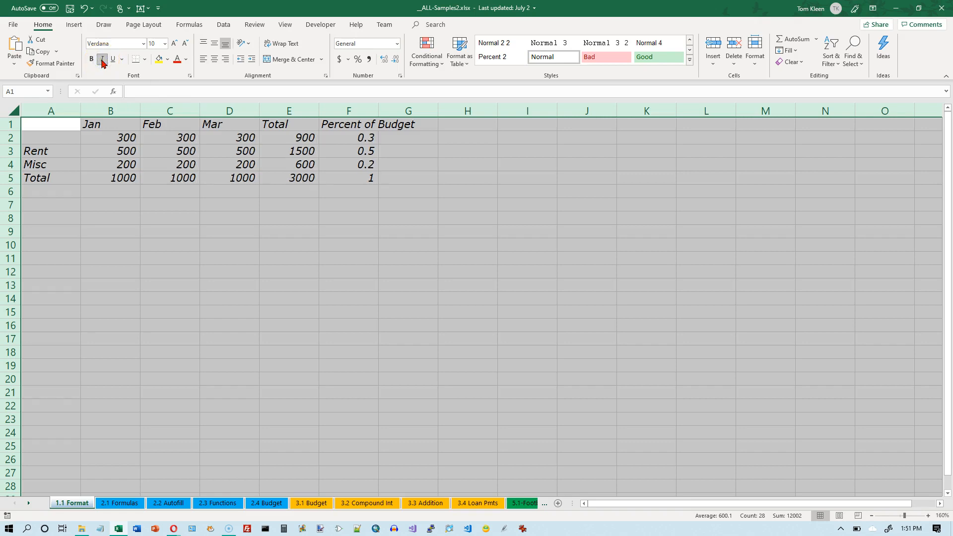
pyautogui.click(102, 60)
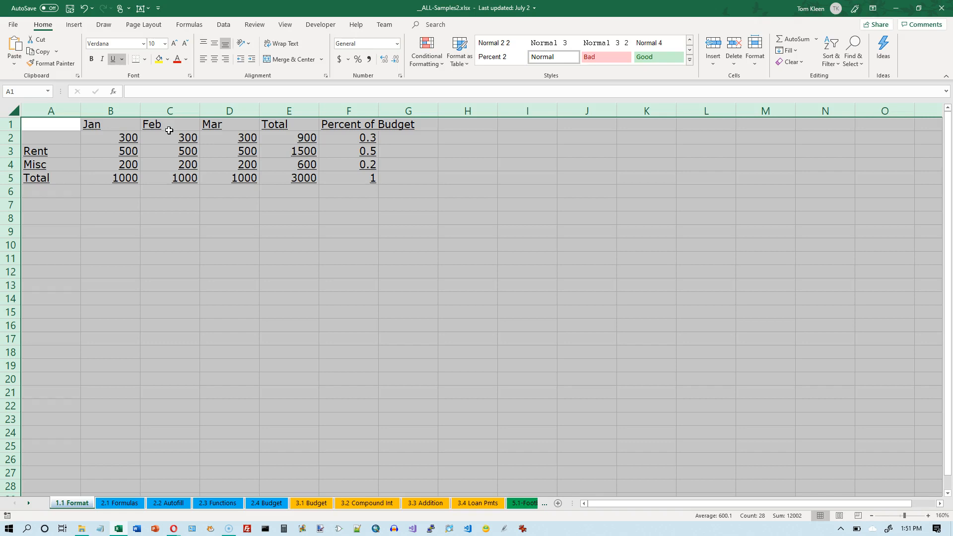
# Step: Apply a double underline to all cells and remove the underlining again
pyautogui.click(122, 60)
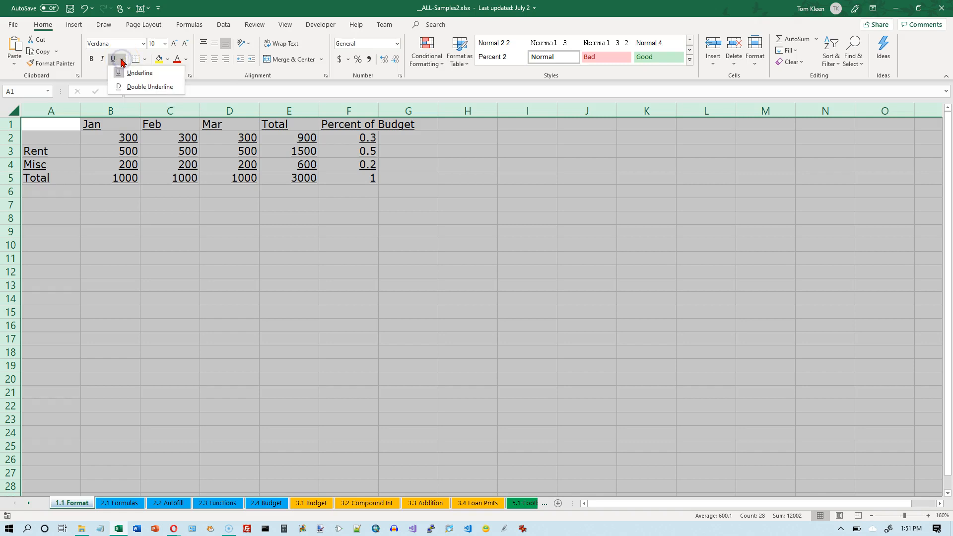
pyautogui.click(132, 87)
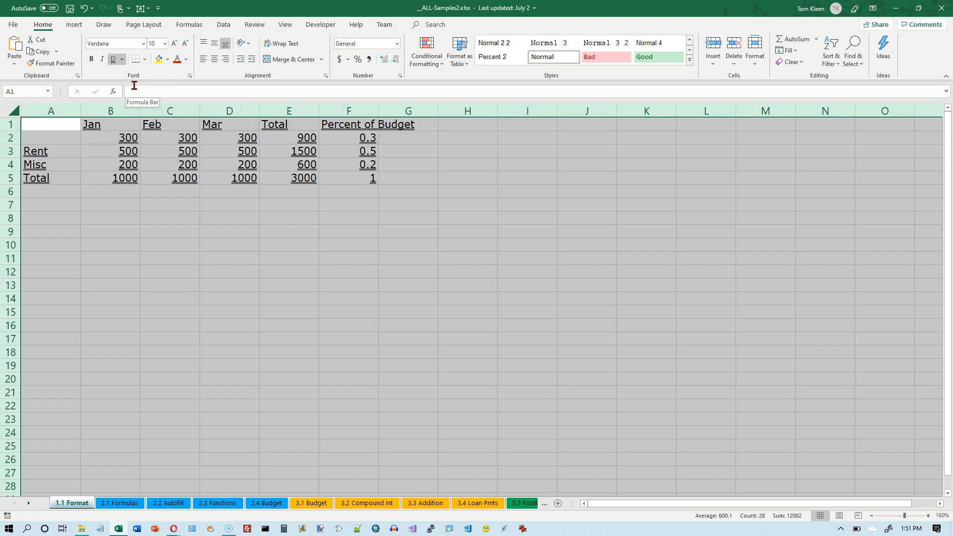
pyautogui.click(114, 63)
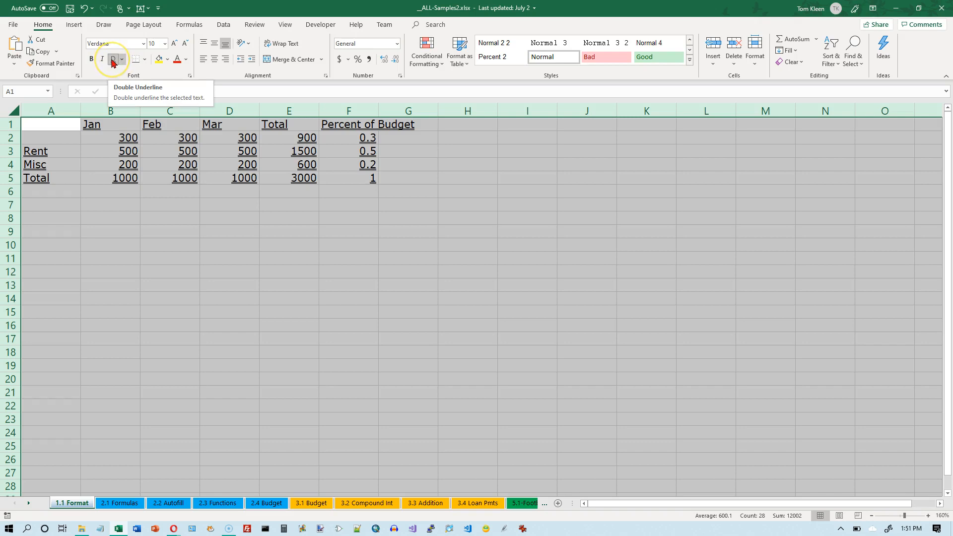
pyautogui.click(113, 60)
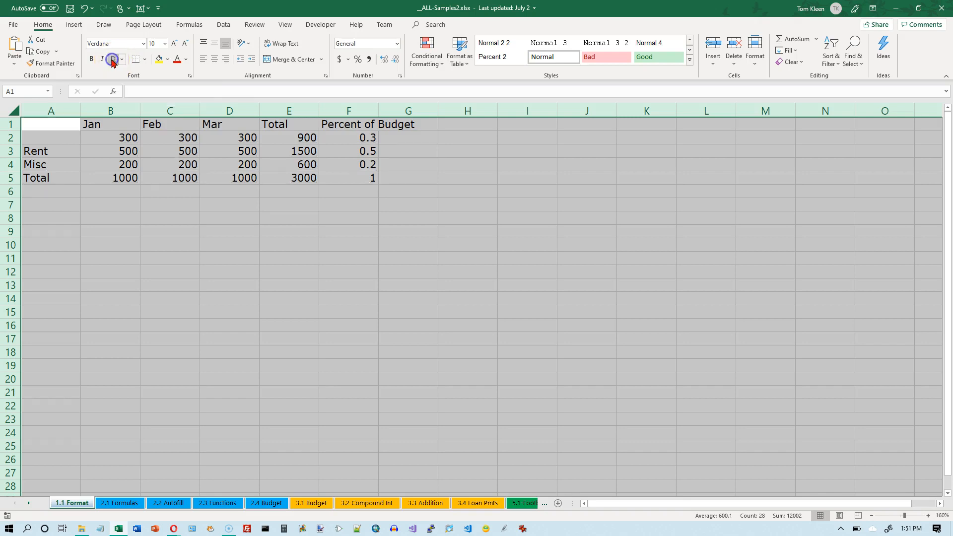
# Step: Apply a right border to the budget figures in cells B2:F5
pyautogui.click(145, 60)
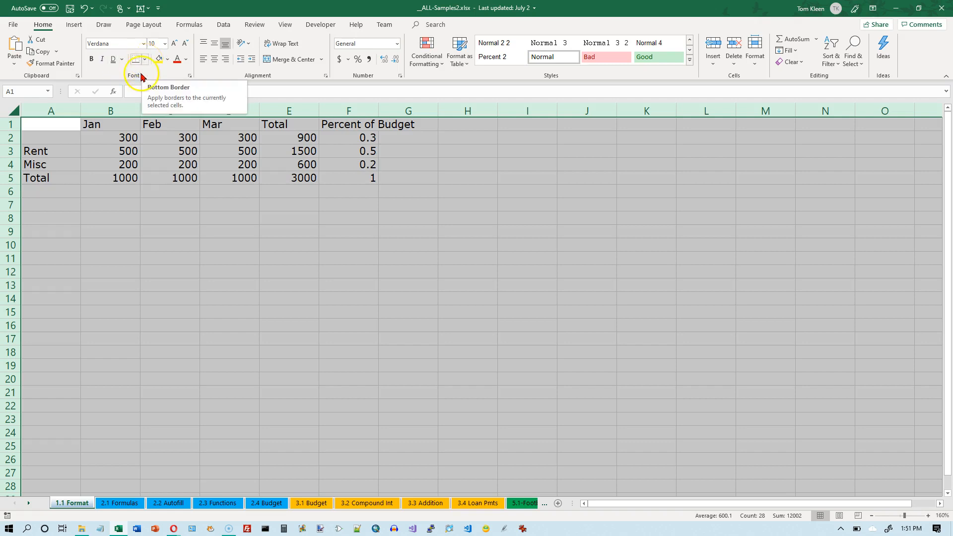
pyautogui.moveTo(118, 138); pyautogui.dragTo(341, 173)
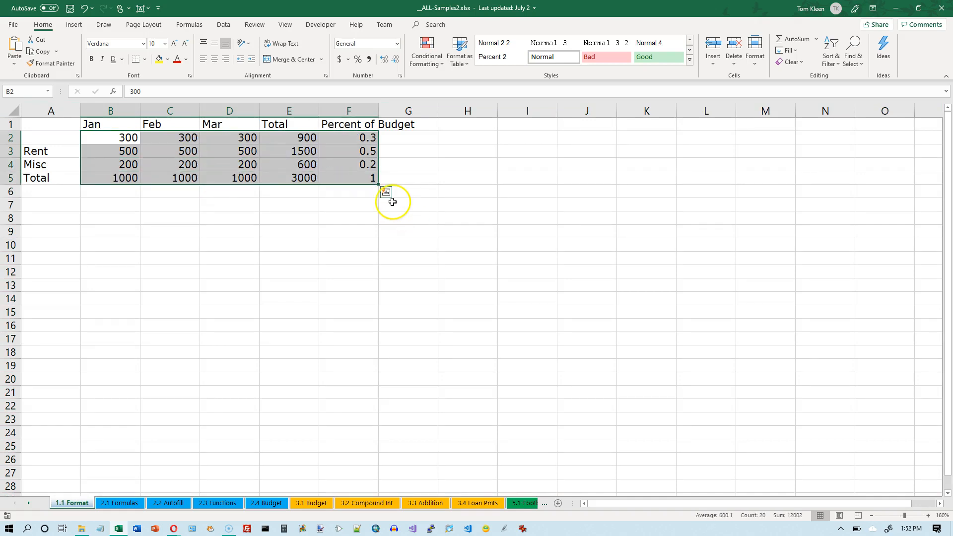
pyautogui.click(145, 60)
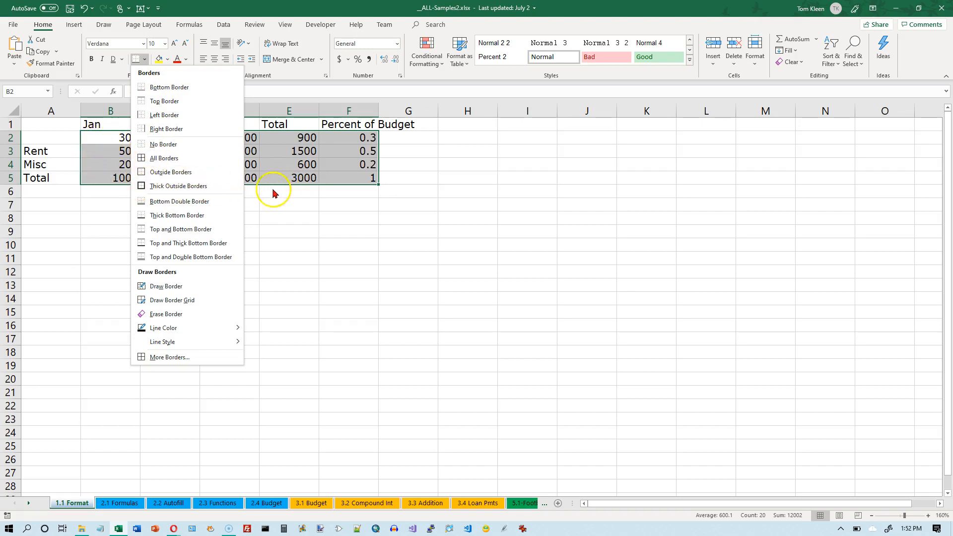
pyautogui.click(169, 130)
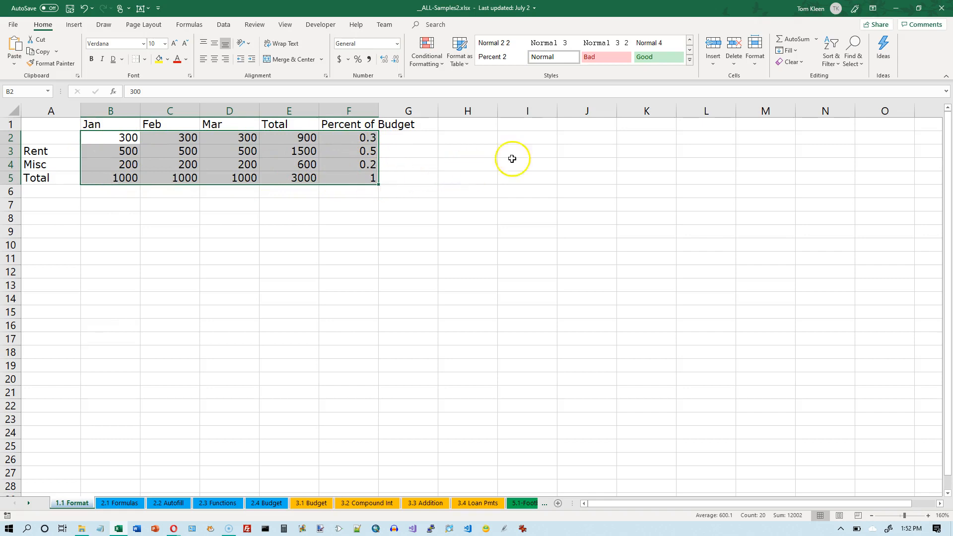
pyautogui.click(483, 152)
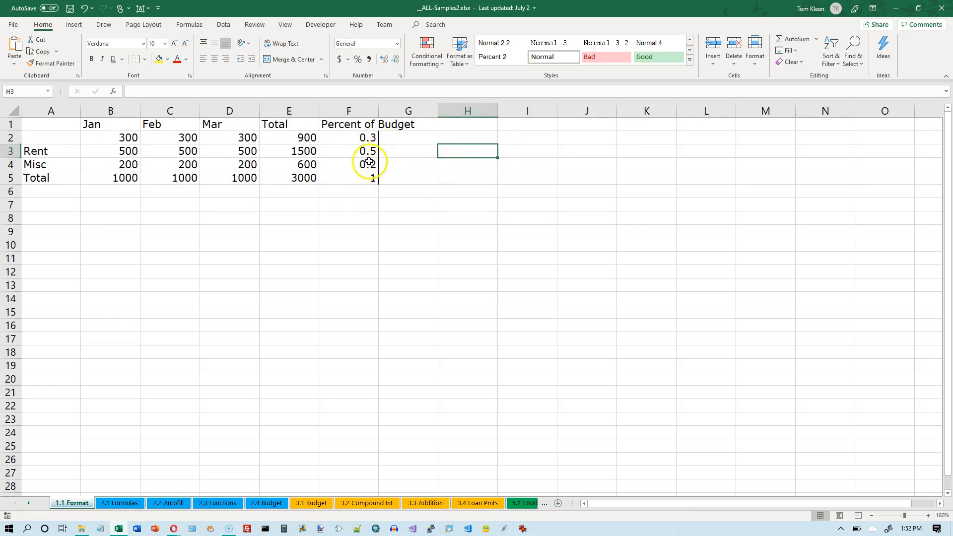
# Step: Apply All Borders to the budget figures in cells B2:F5
pyautogui.moveTo(117, 138); pyautogui.dragTo(340, 180)
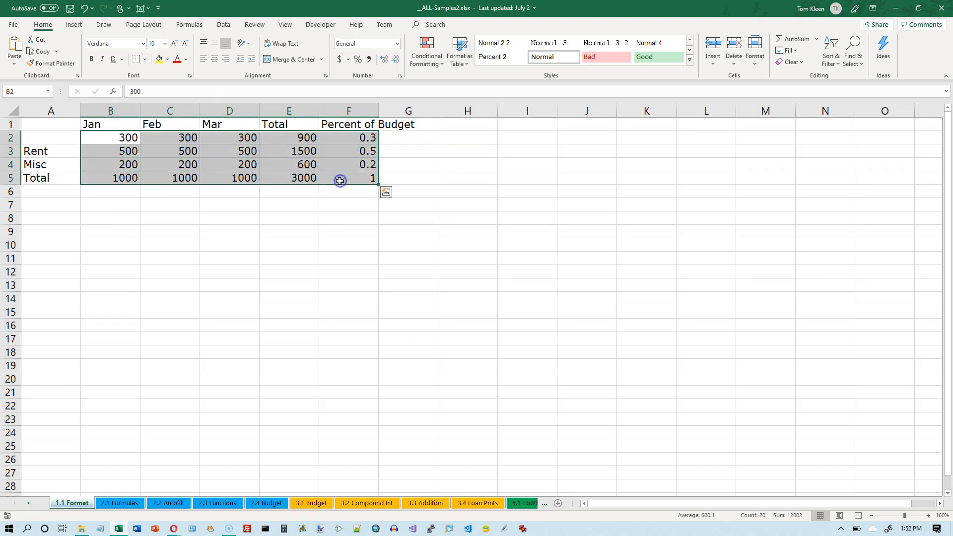
pyautogui.click(144, 59)
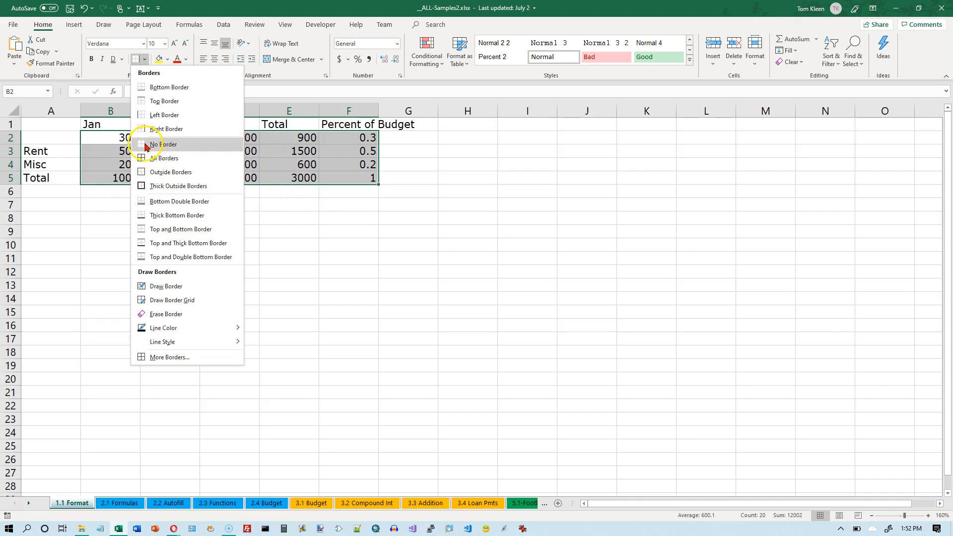
pyautogui.click(156, 158)
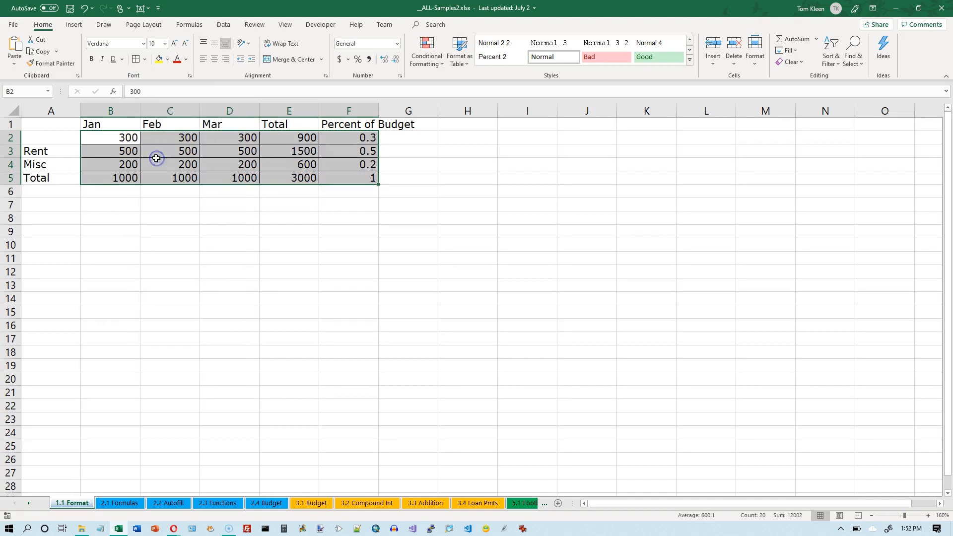
pyautogui.click(528, 167)
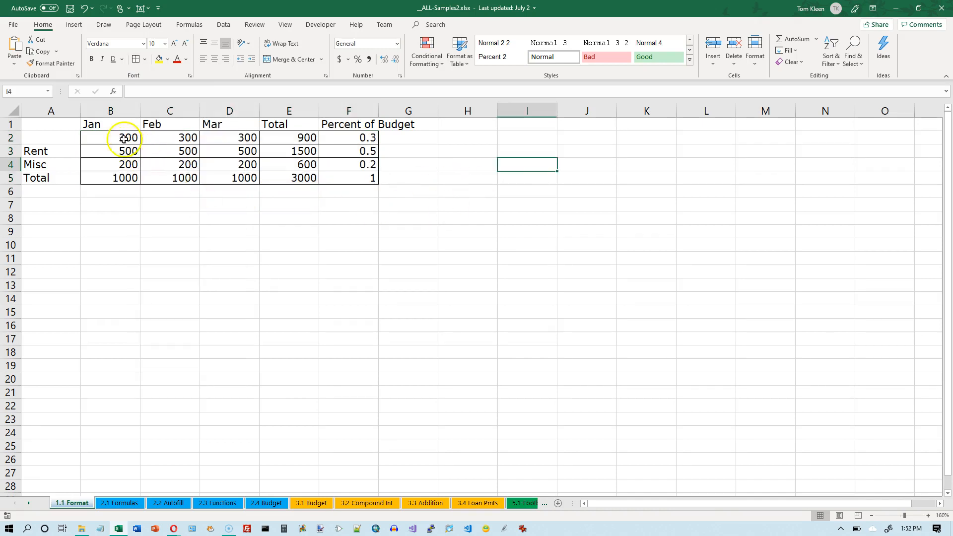
# Step: Remove every border from cells B2:F5 and put a thick outside border around the range
pyautogui.moveTo(121, 138); pyautogui.dragTo(331, 178)
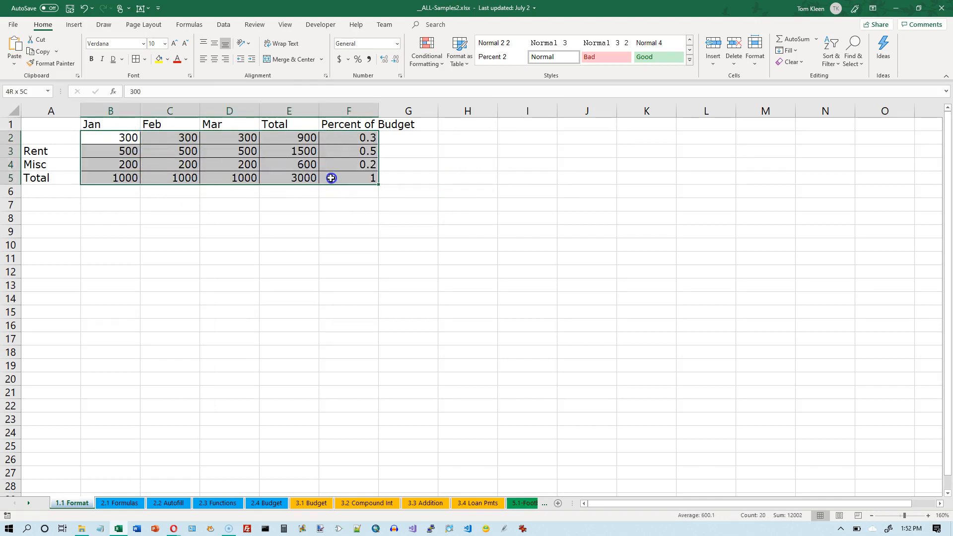
pyautogui.click(144, 59)
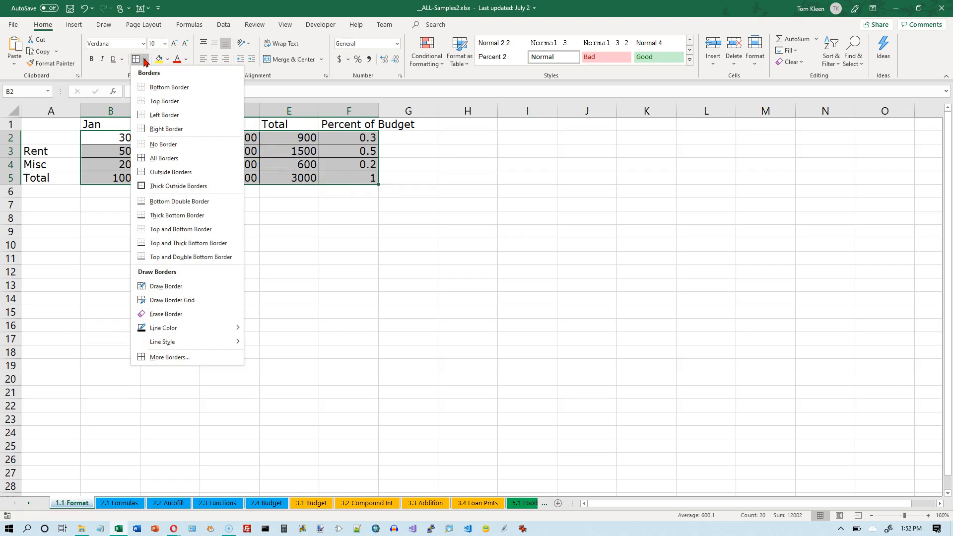
pyautogui.click(148, 144)
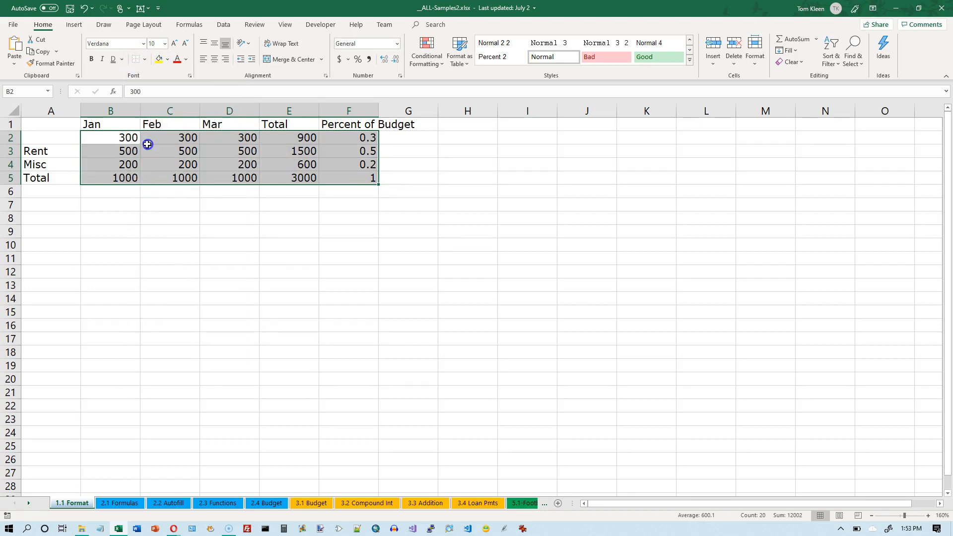
pyautogui.click(144, 60)
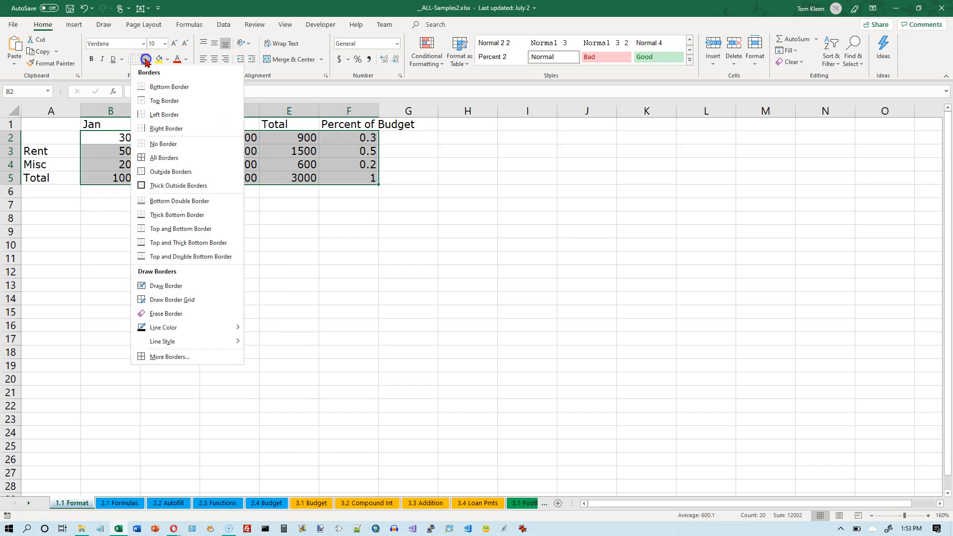
pyautogui.click(163, 188)
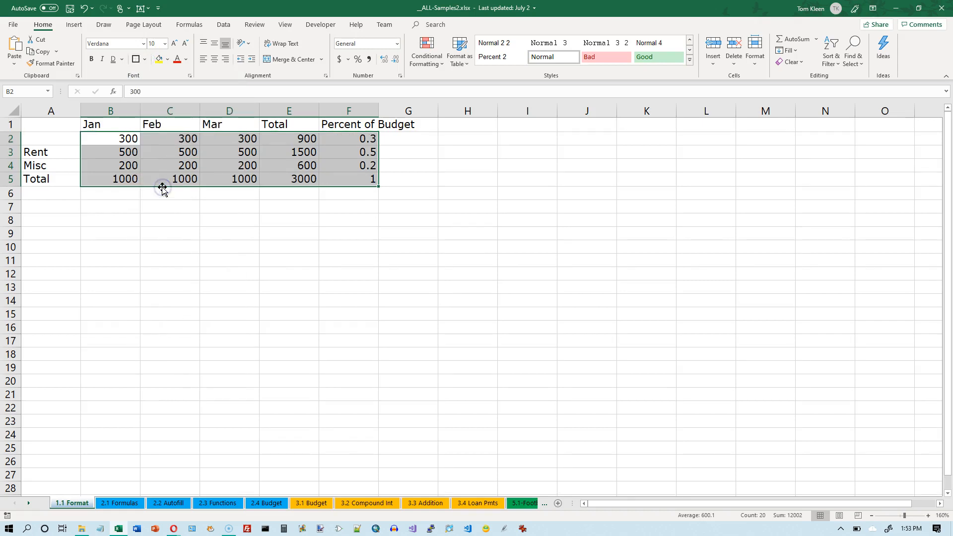
pyautogui.click(471, 156)
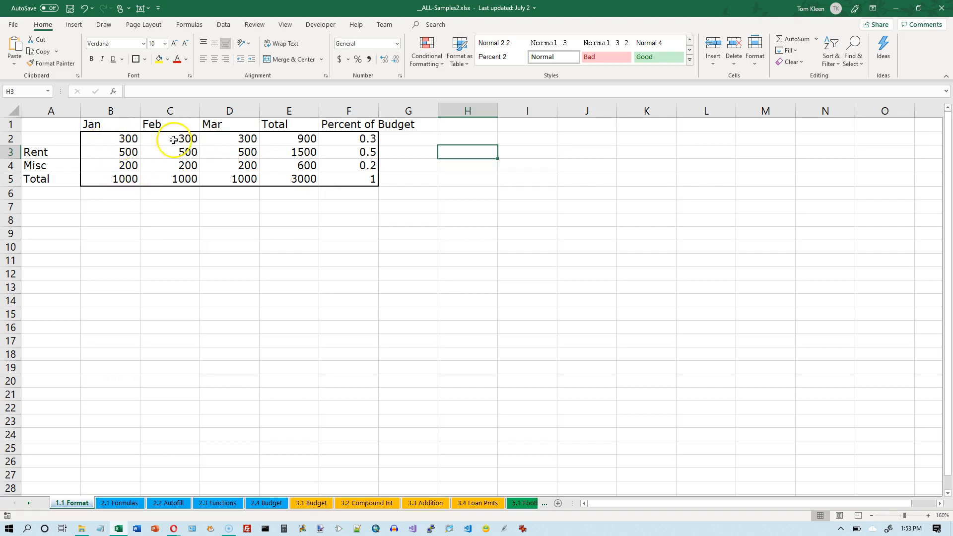
# Step: Apply thin borders to all sides of every cell in B2:F5, replacing the thick outline
pyautogui.moveTo(107, 141); pyautogui.dragTo(348, 177)
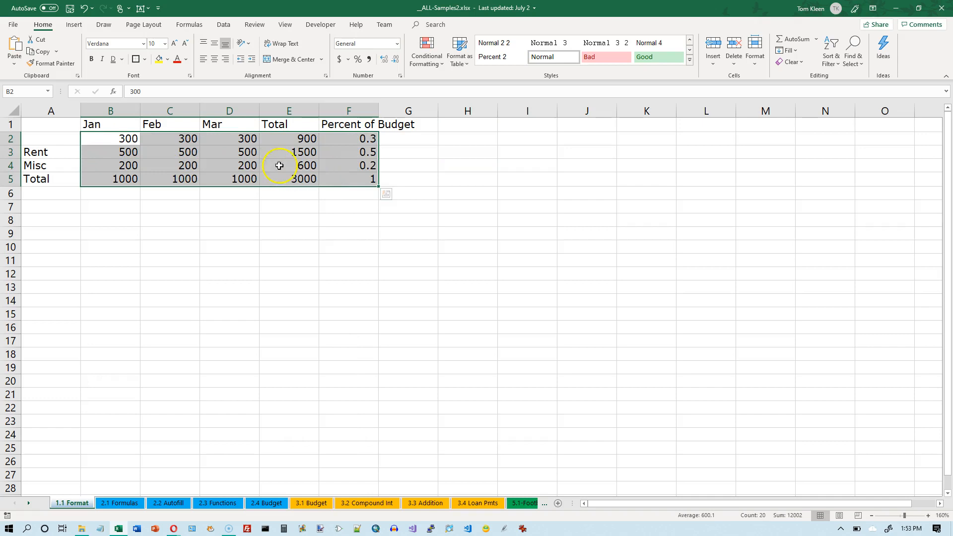
pyautogui.click(144, 60)
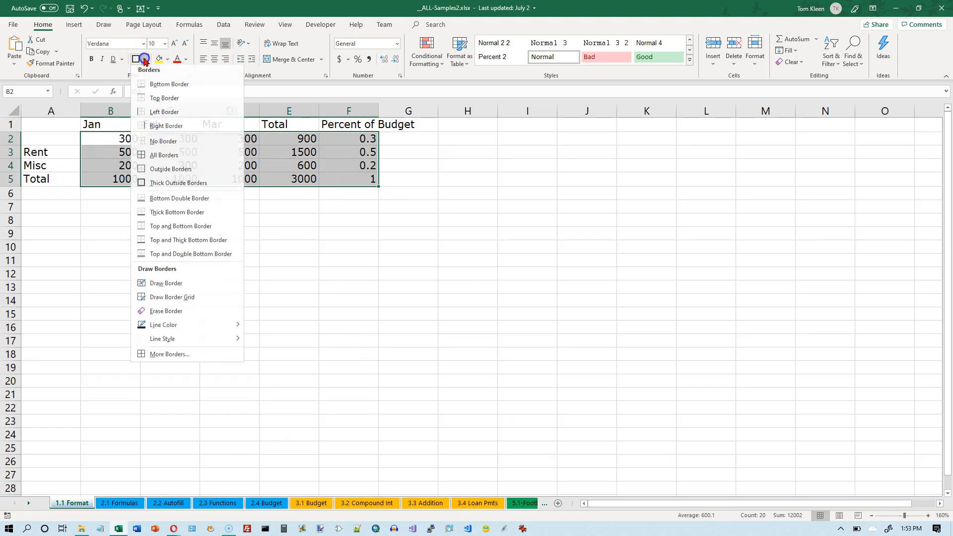
pyautogui.click(141, 159)
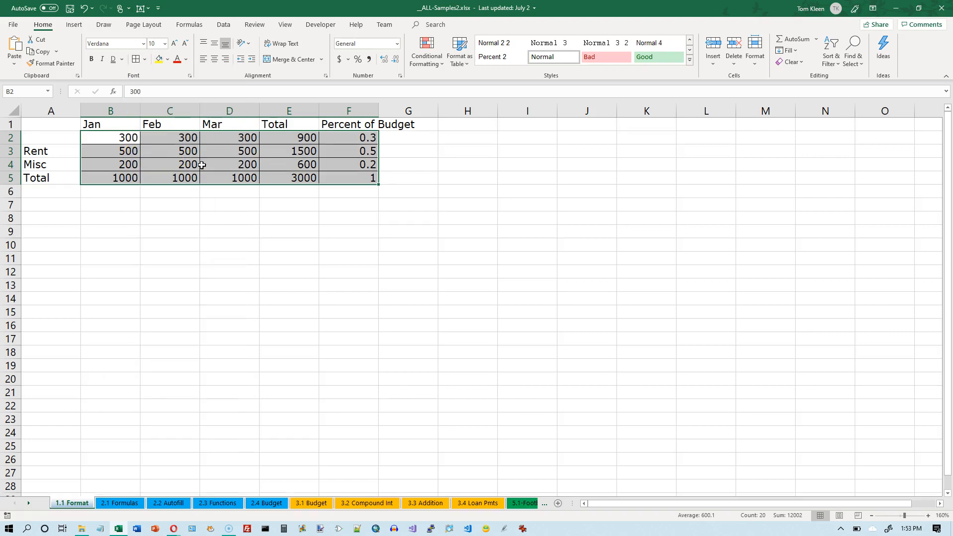
pyautogui.click(477, 151)
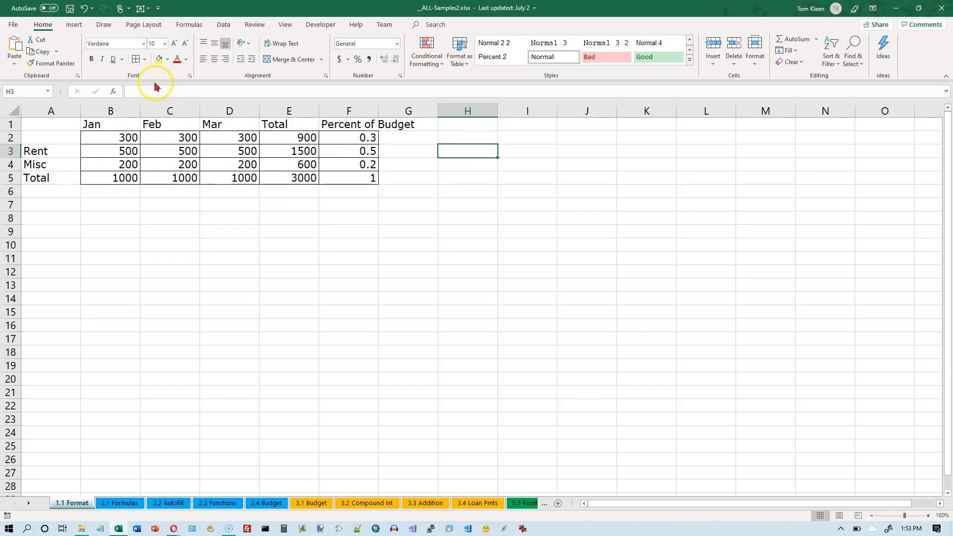
# Step: Add a thick outside border around cells B2:F5 while keeping the thin inner gridlines
pyautogui.moveTo(109, 141); pyautogui.dragTo(335, 178)
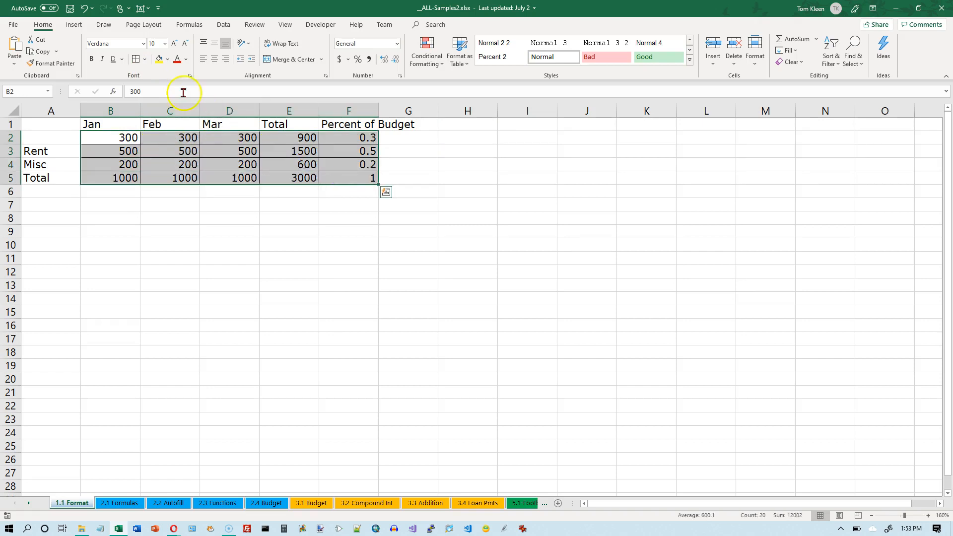
pyautogui.click(145, 59)
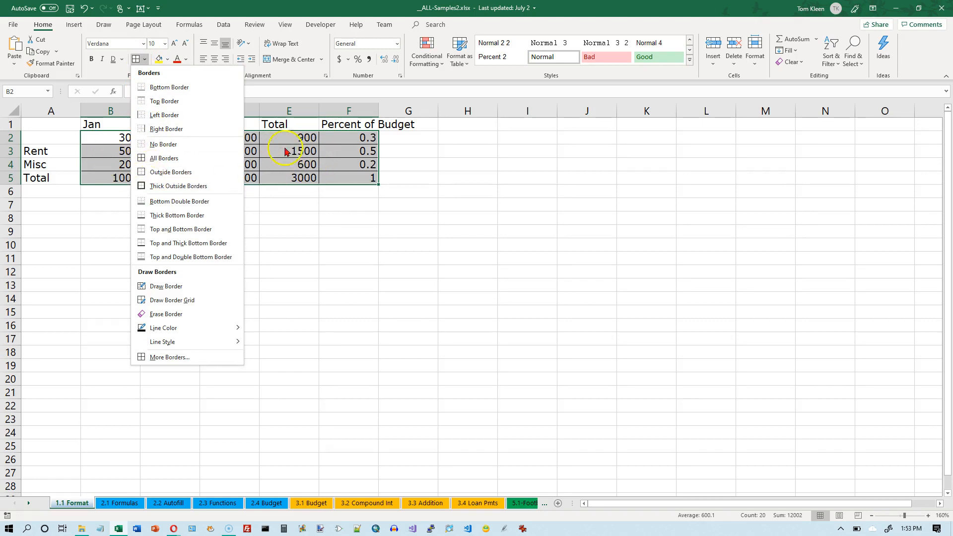
pyautogui.click(160, 186)
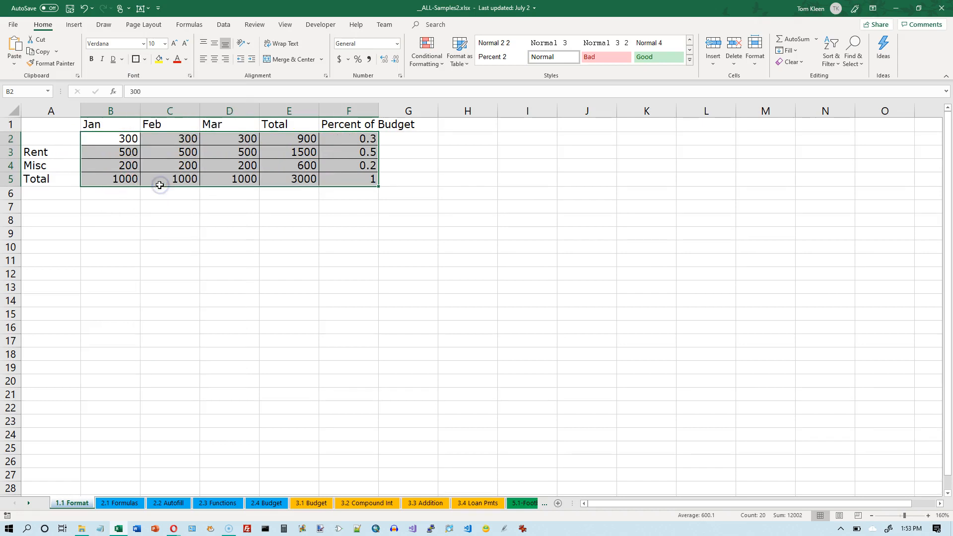
pyautogui.click(471, 191)
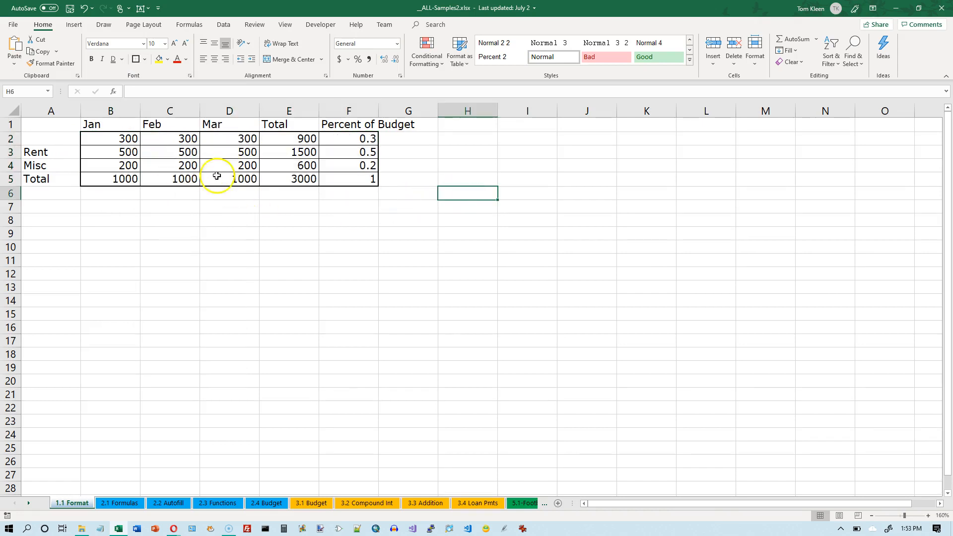
# Step: Give cells B2:F5 a red, medium dash-dot border on all four outer edges through the detailed border settings
pyautogui.click(133, 144)
pyautogui.moveTo(134, 144); pyautogui.dragTo(334, 178)
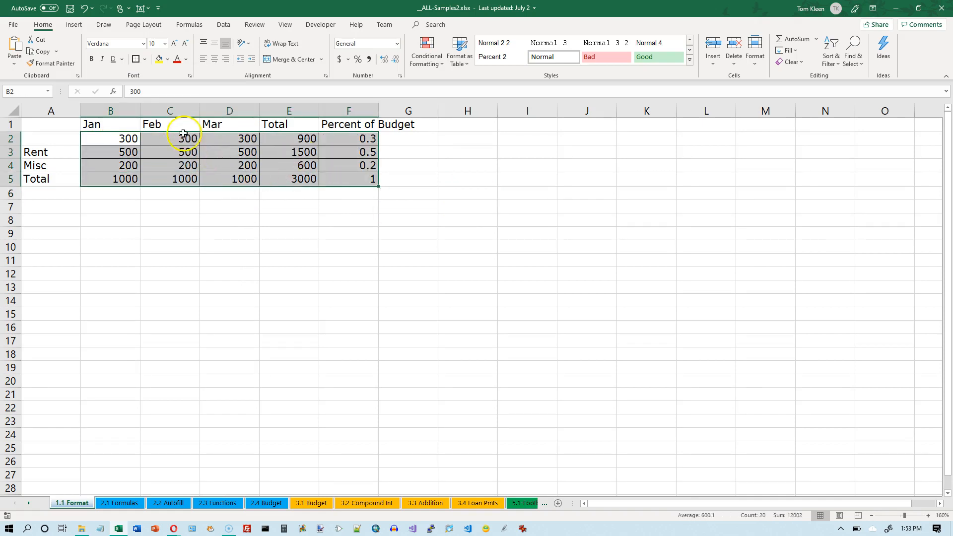
pyautogui.click(144, 59)
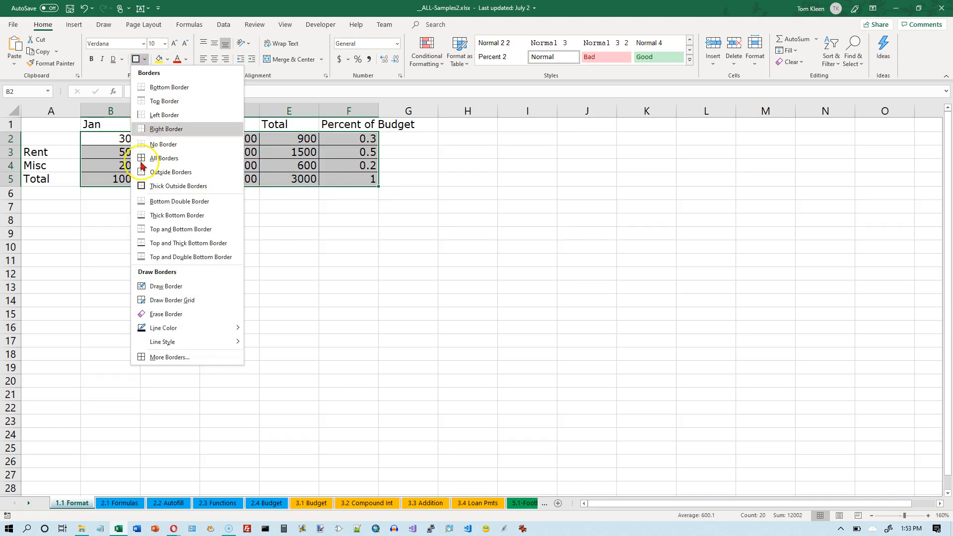
pyautogui.click(169, 358)
pyautogui.moveTo(525, 155); pyautogui.dragTo(187, 206)
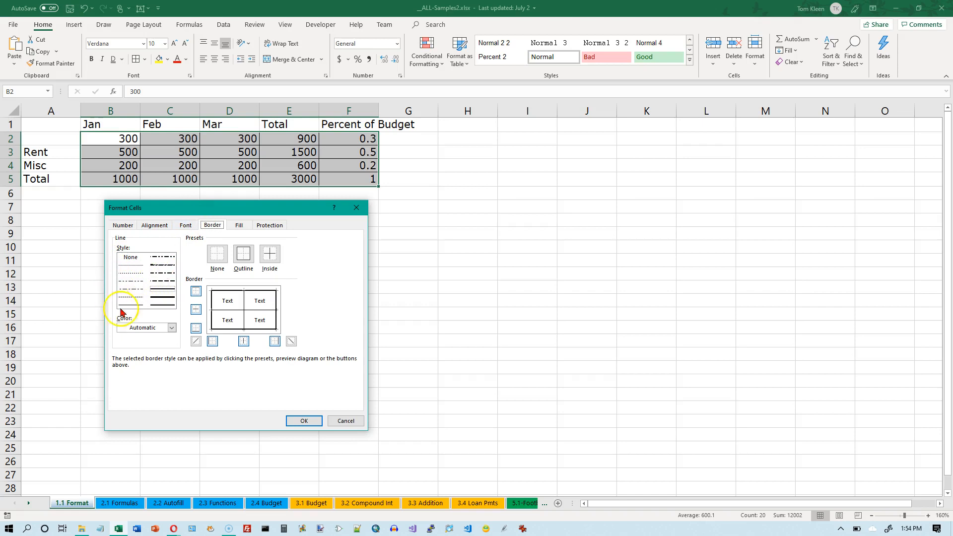
pyautogui.click(166, 277)
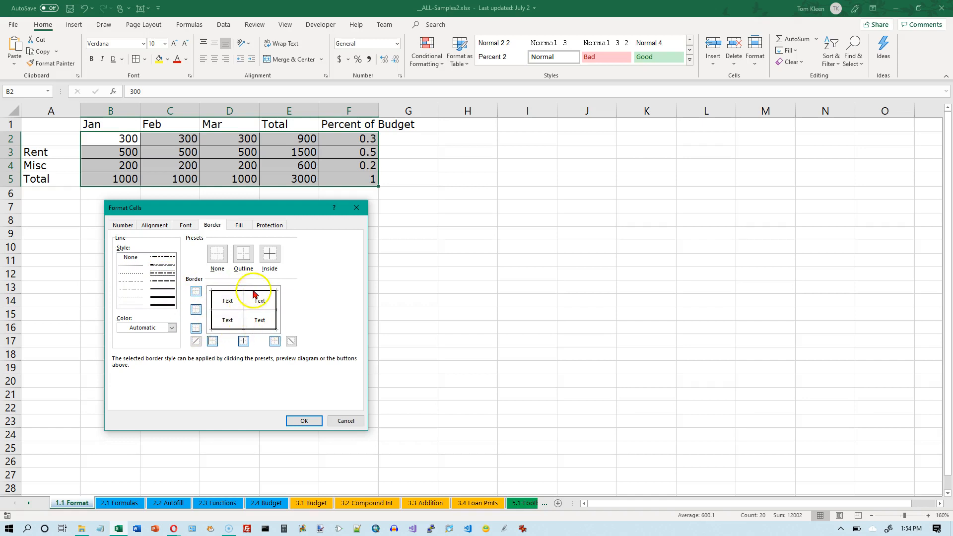
pyautogui.click(171, 328)
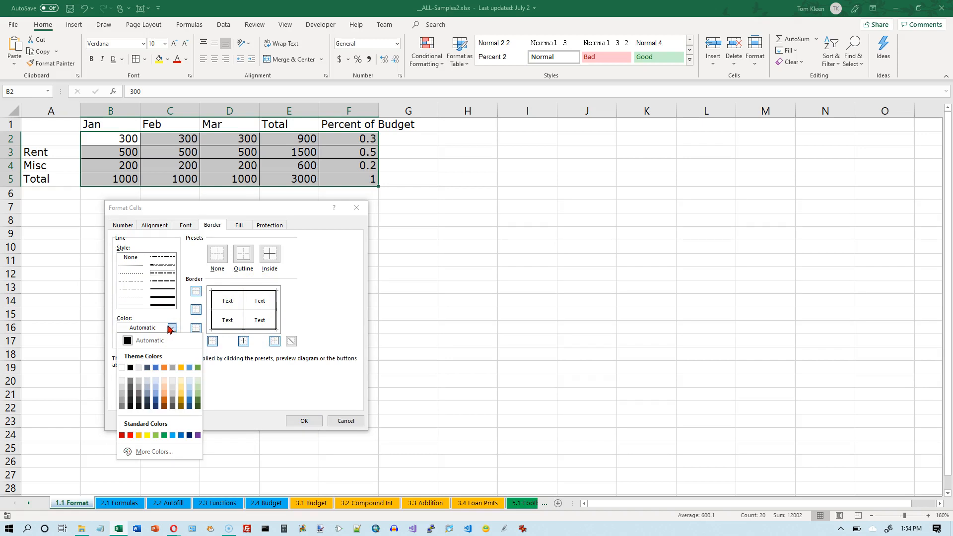
pyautogui.click(130, 435)
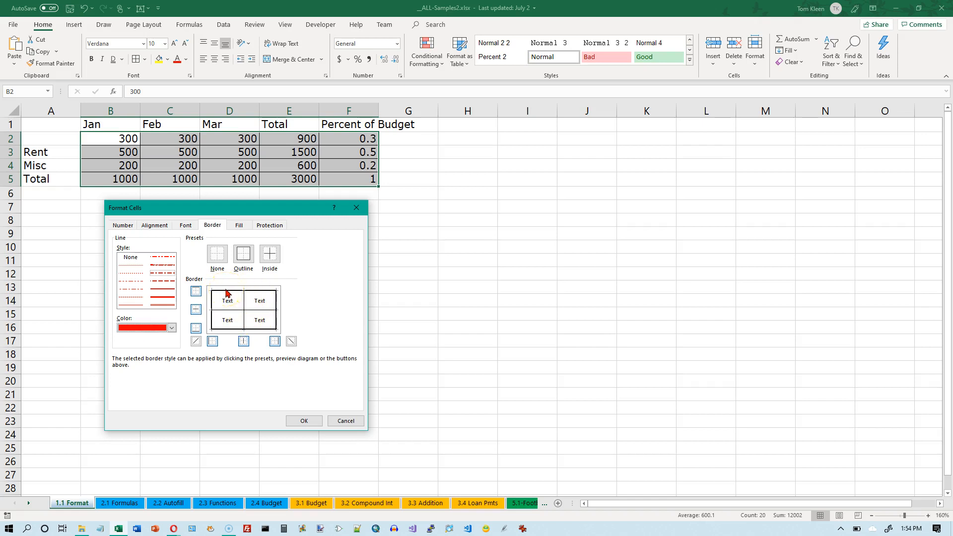
pyautogui.click(195, 293)
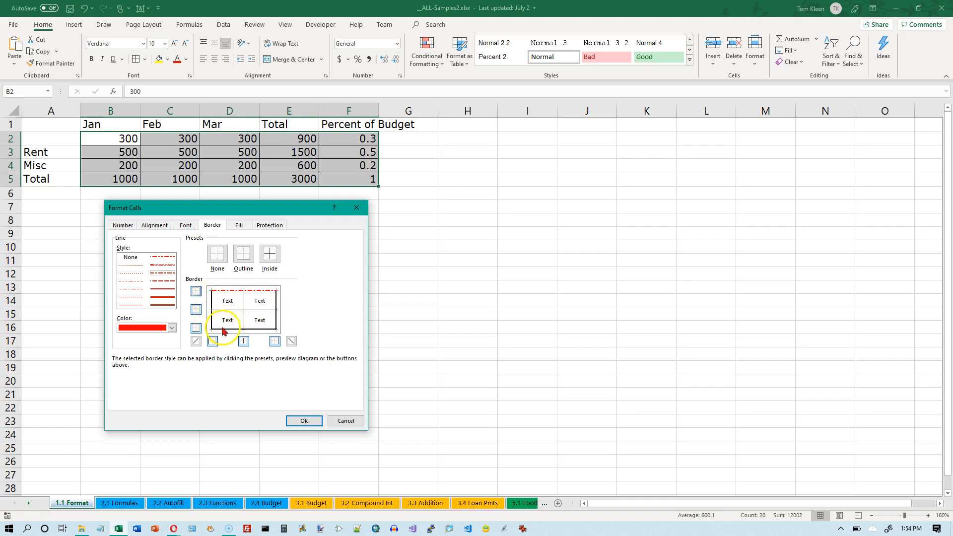
pyautogui.click(252, 330)
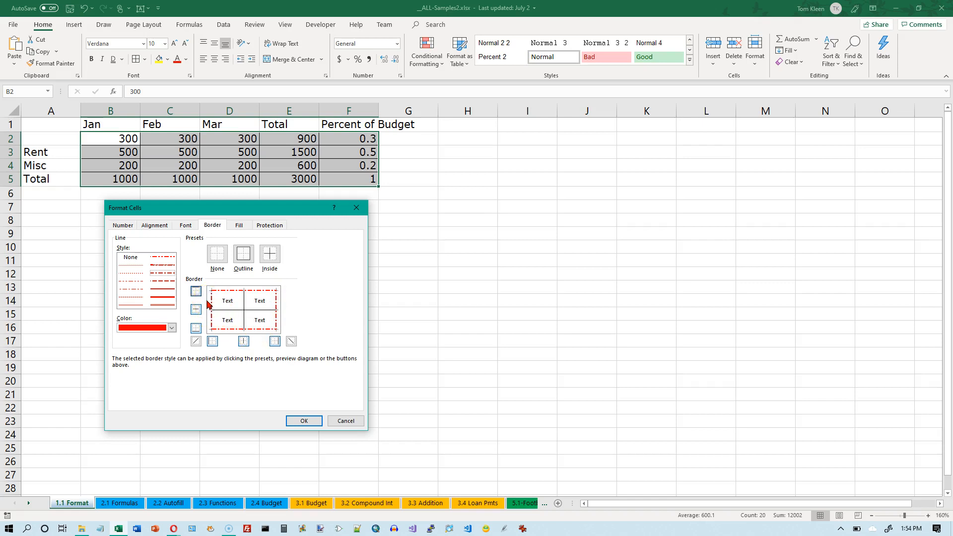
pyautogui.click(303, 421)
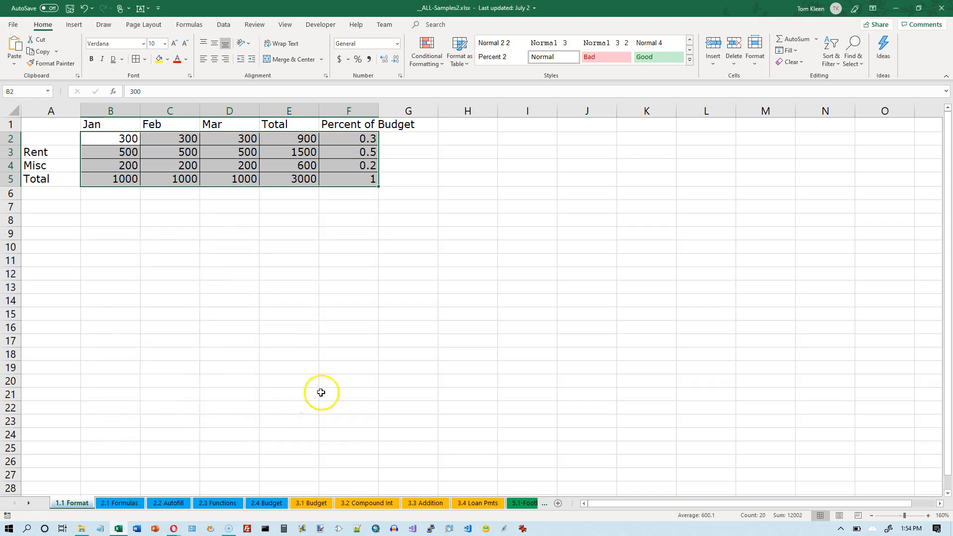
pyautogui.click(516, 179)
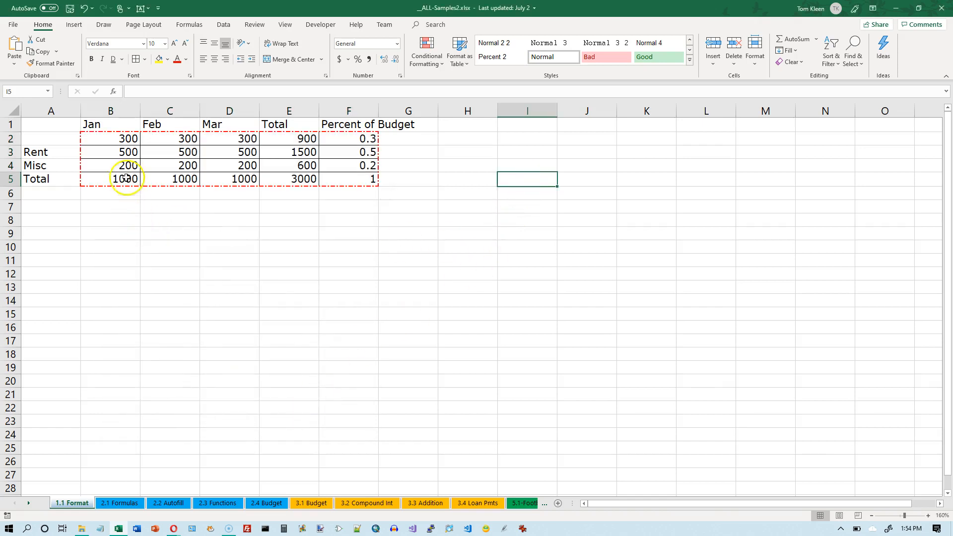
# Step: Give cells B2:F5 solid light-blue inside borders, both horizontal and vertical, through the detailed border settings
pyautogui.moveTo(112, 139); pyautogui.dragTo(331, 179)
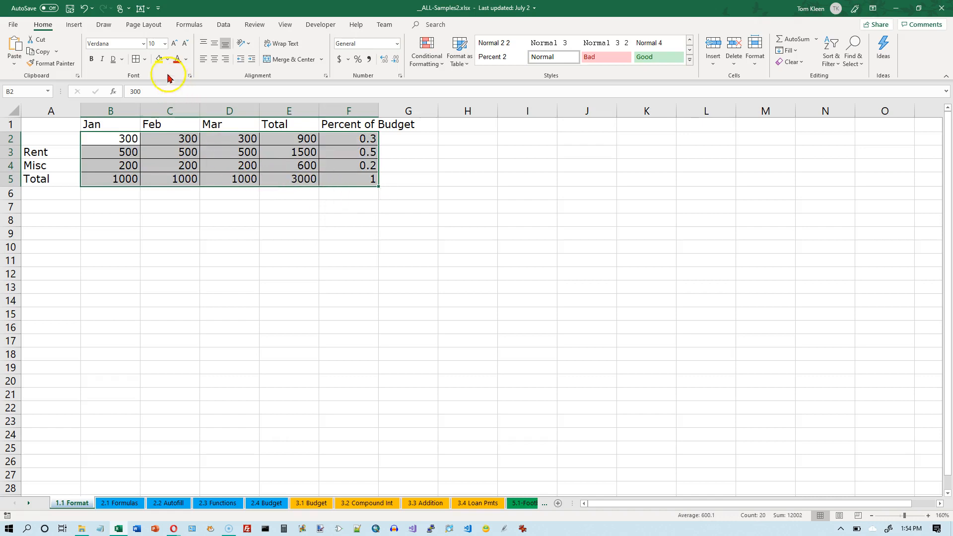
pyautogui.click(145, 59)
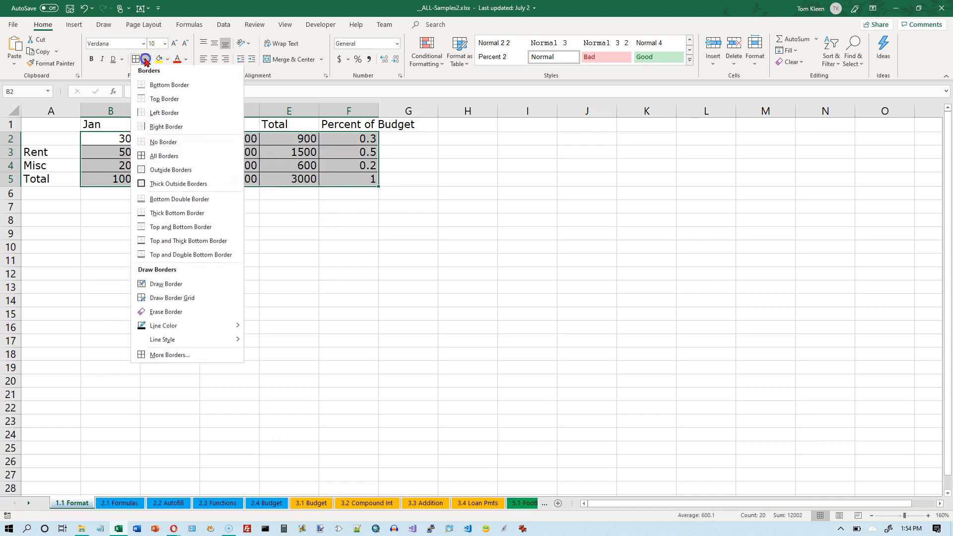
pyautogui.click(168, 355)
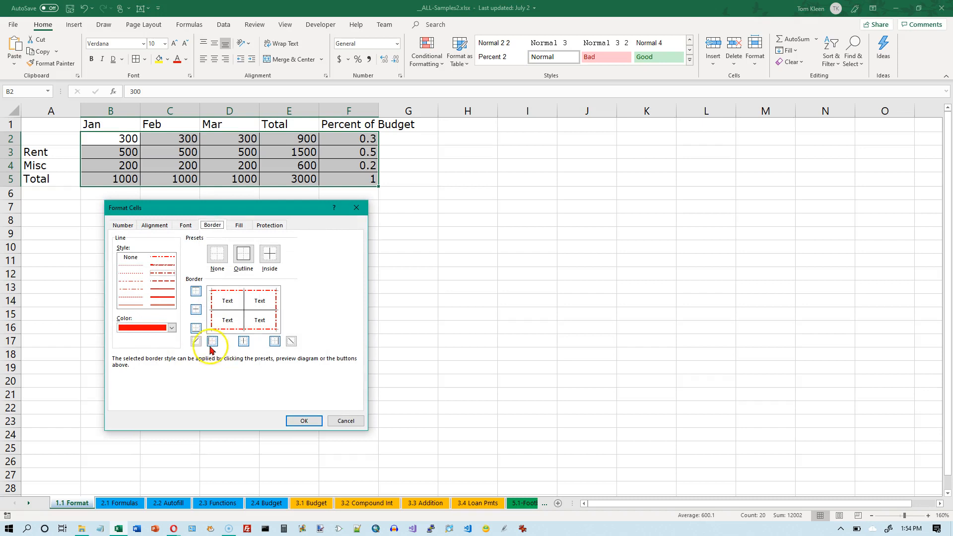
pyautogui.click(162, 297)
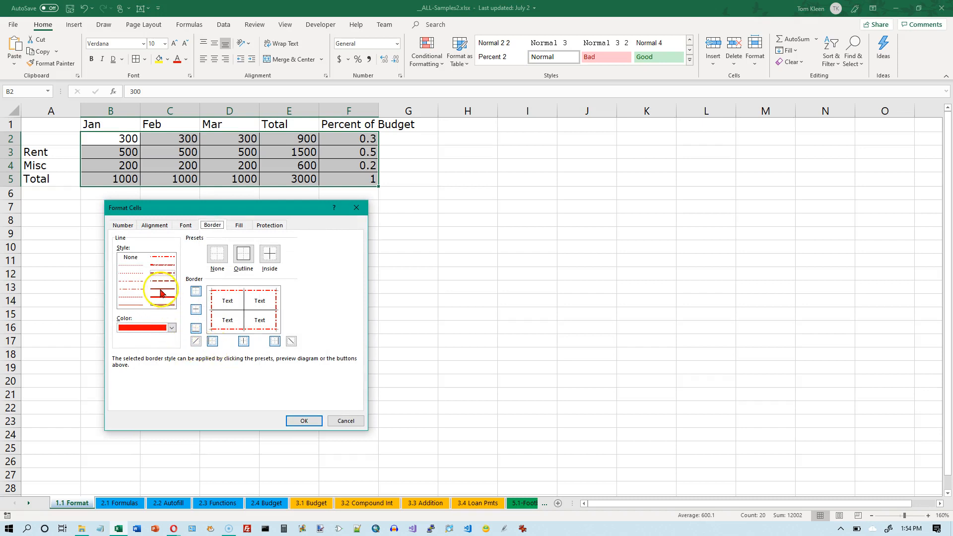
pyautogui.click(171, 328)
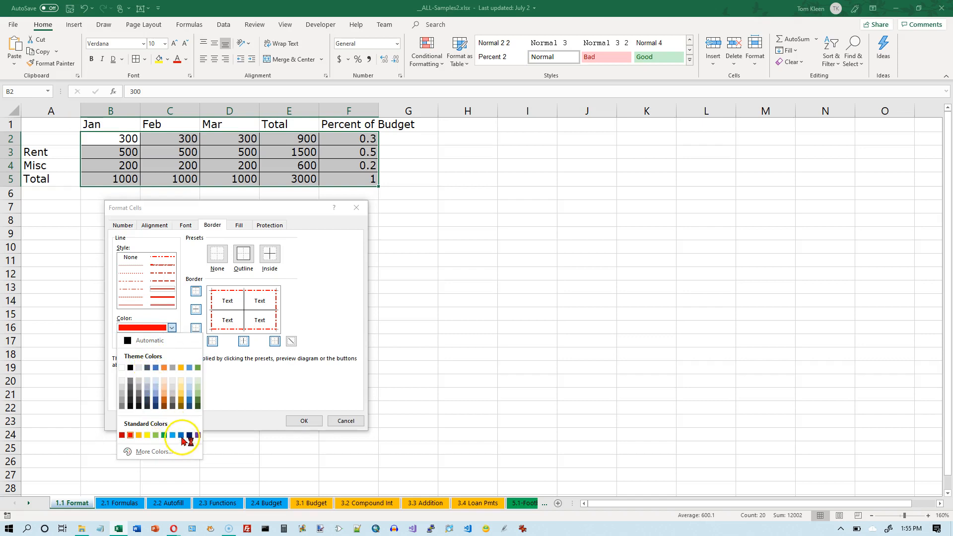
pyautogui.click(244, 304)
pyautogui.click(244, 320)
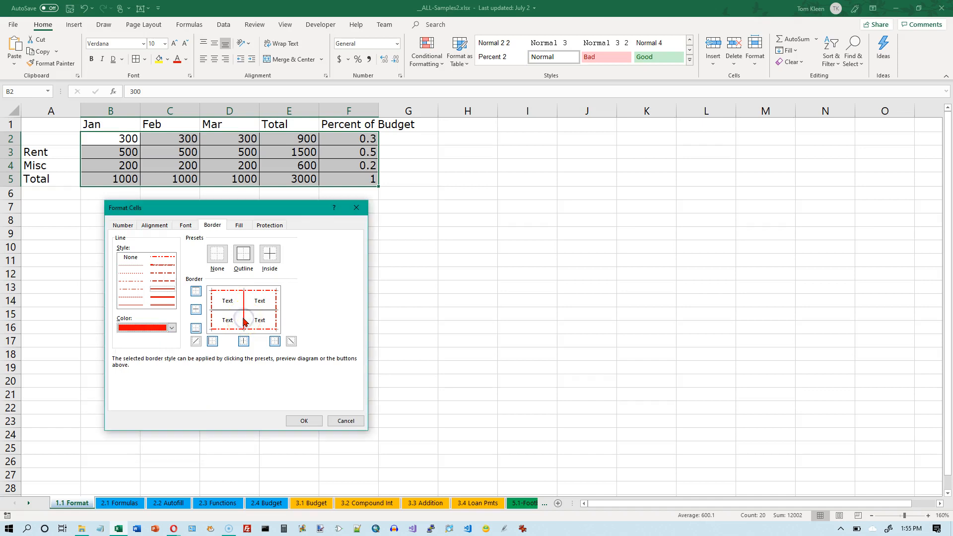
pyautogui.click(171, 328)
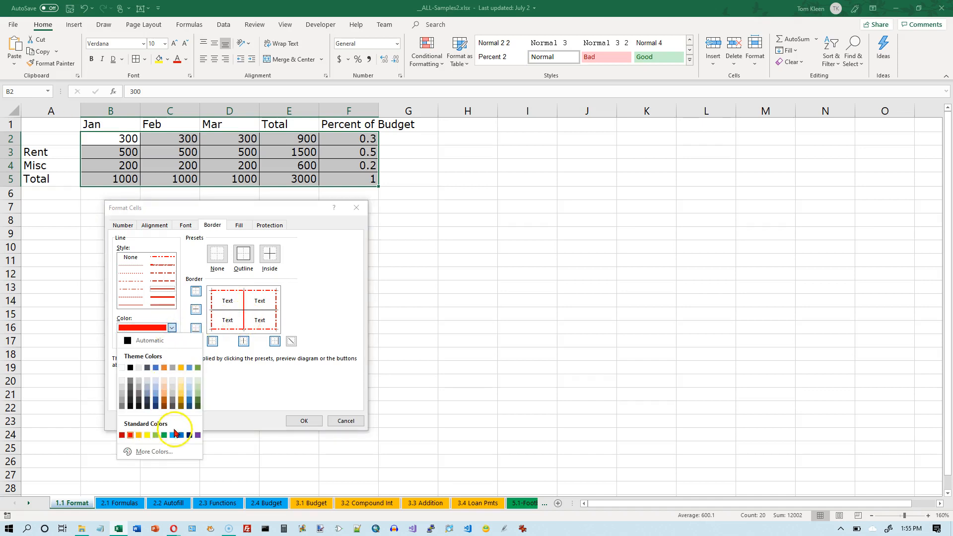
pyautogui.click(173, 435)
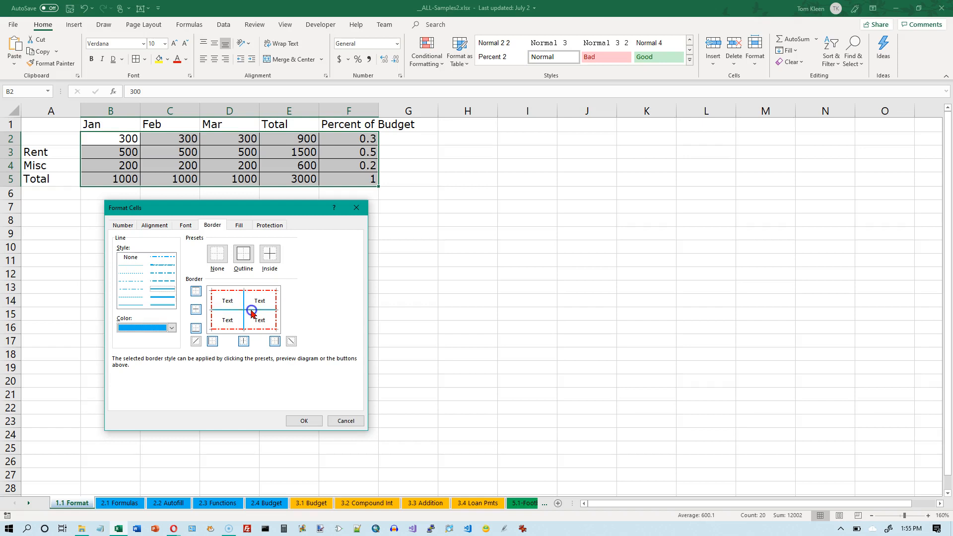
pyautogui.click(253, 327)
pyautogui.click(304, 420)
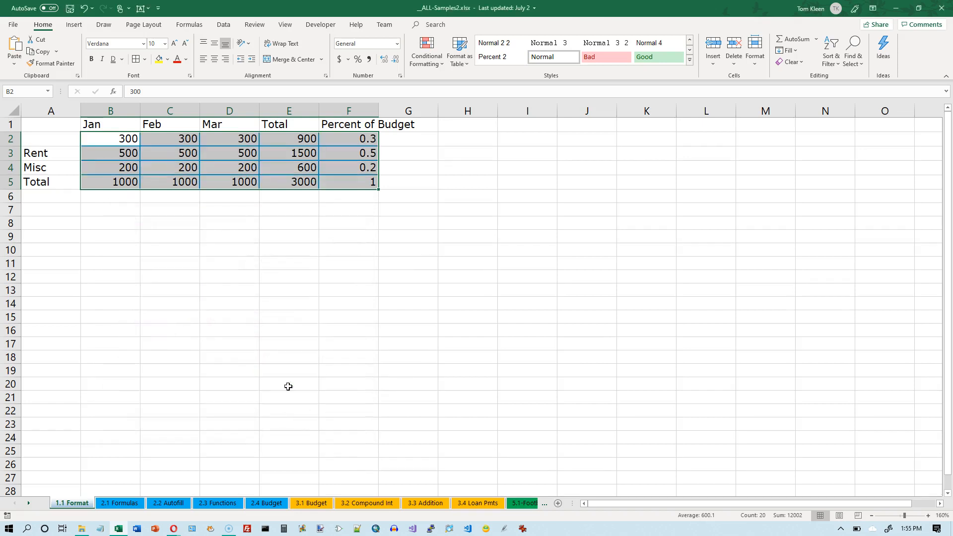
pyautogui.hotkey('ctrl', 'c')
pyautogui.click(469, 169)
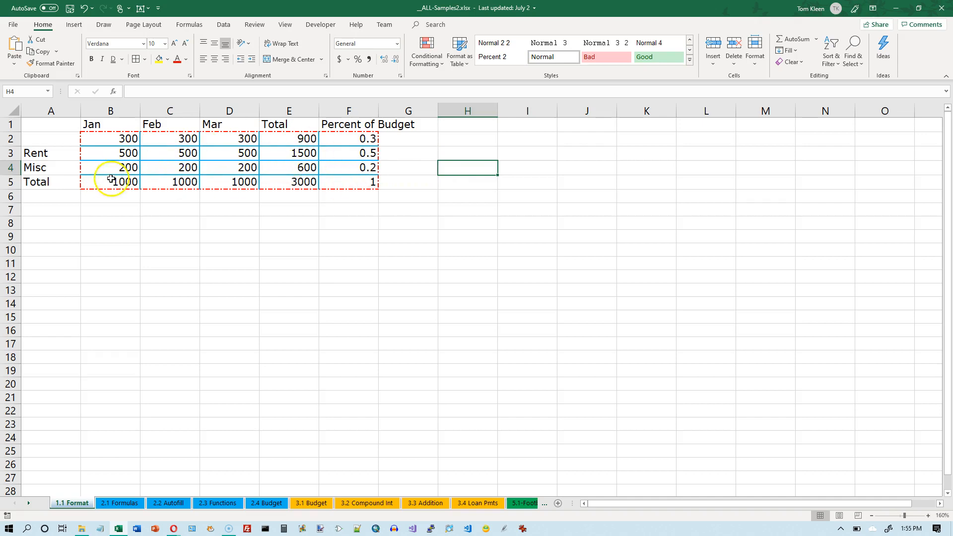
# Step: Look through the theme fill colors for cell H4 and the available workbook themes without applying any
pyautogui.click(169, 60)
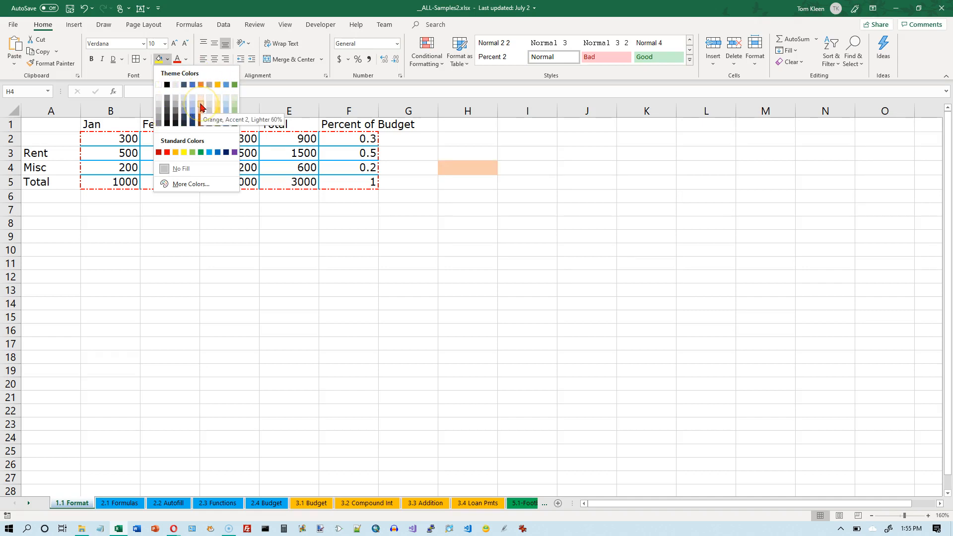
pyautogui.click(193, 86)
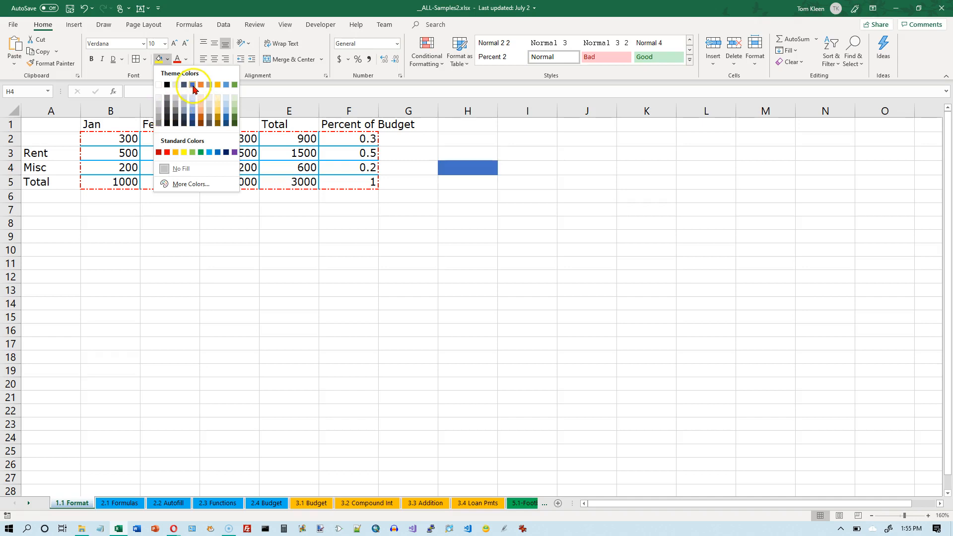
pyautogui.click(140, 24)
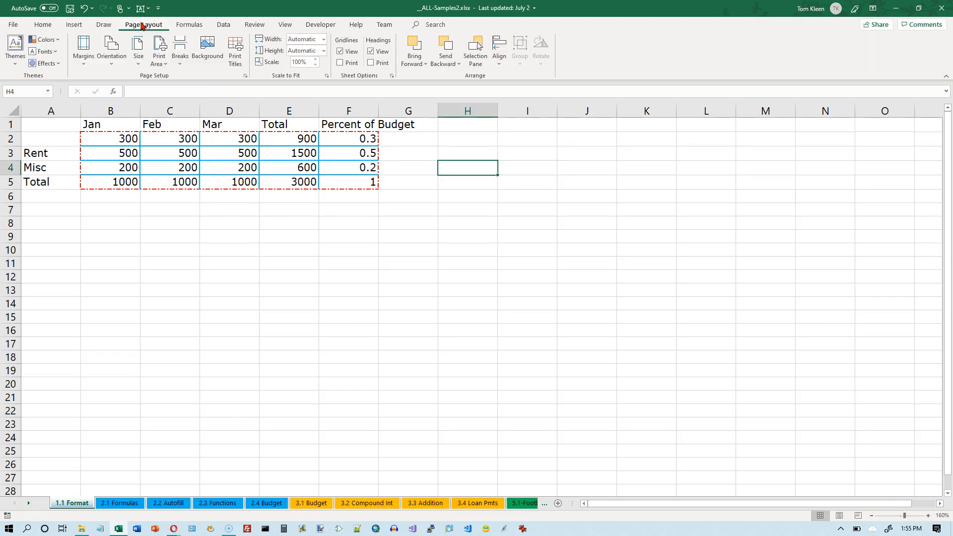
pyautogui.click(14, 69)
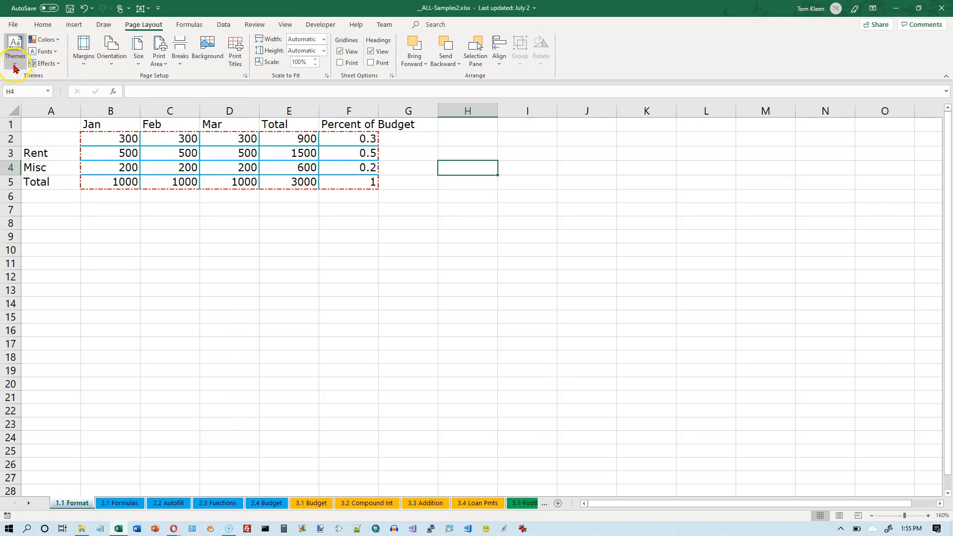
pyautogui.click(14, 66)
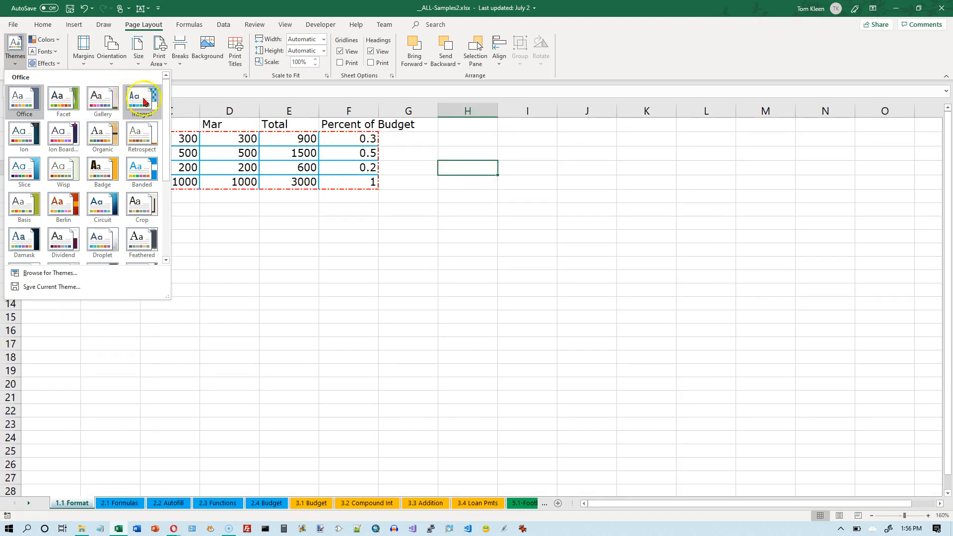
pyautogui.click(222, 178)
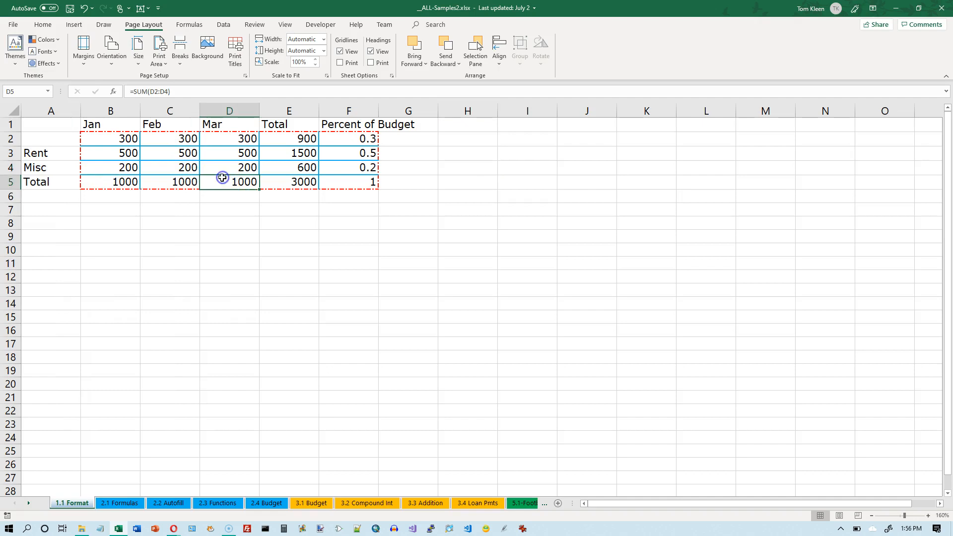
# Step: Set the font color of cells B2:F5 to a darker shade of the orange Accent 2 theme color
pyautogui.click(44, 25)
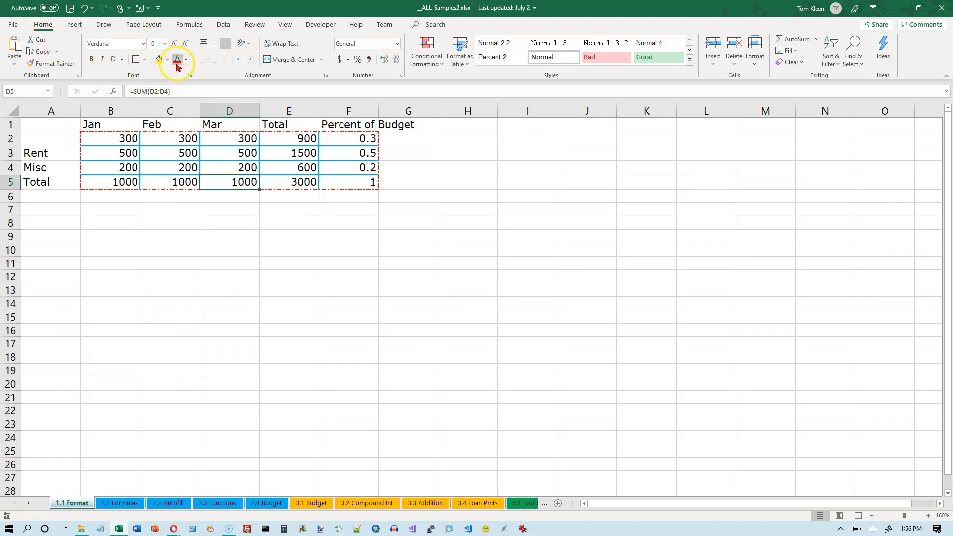
pyautogui.moveTo(110, 139); pyautogui.dragTo(329, 178)
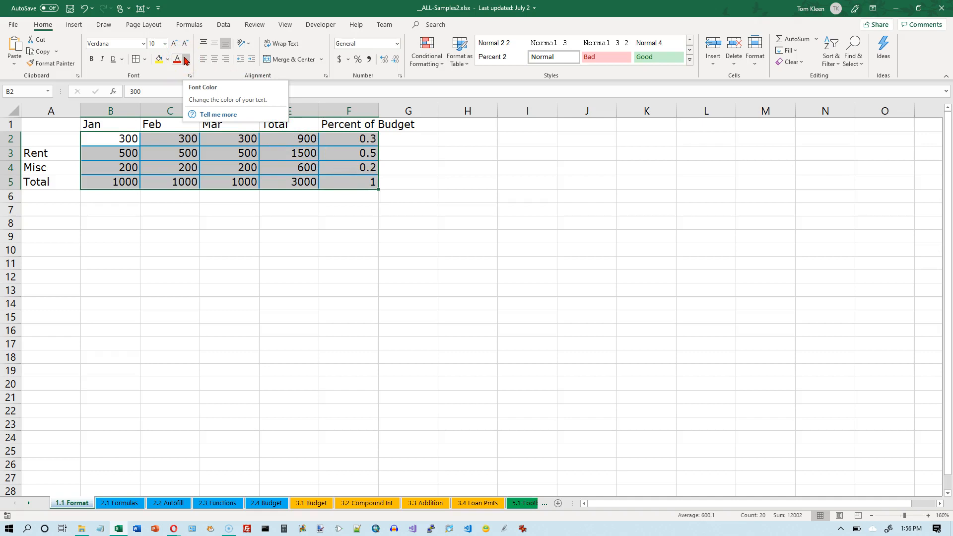
pyautogui.click(185, 60)
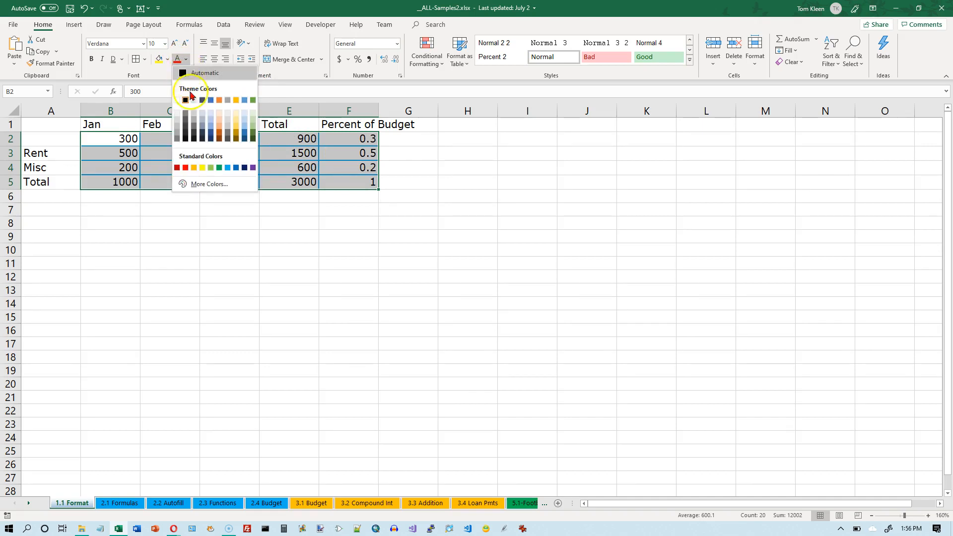
pyautogui.click(245, 167)
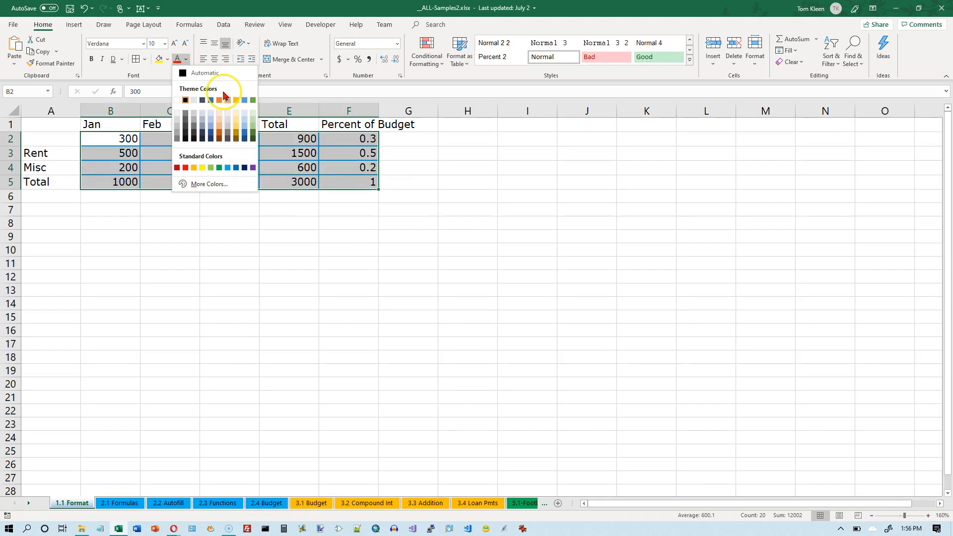
pyautogui.click(219, 133)
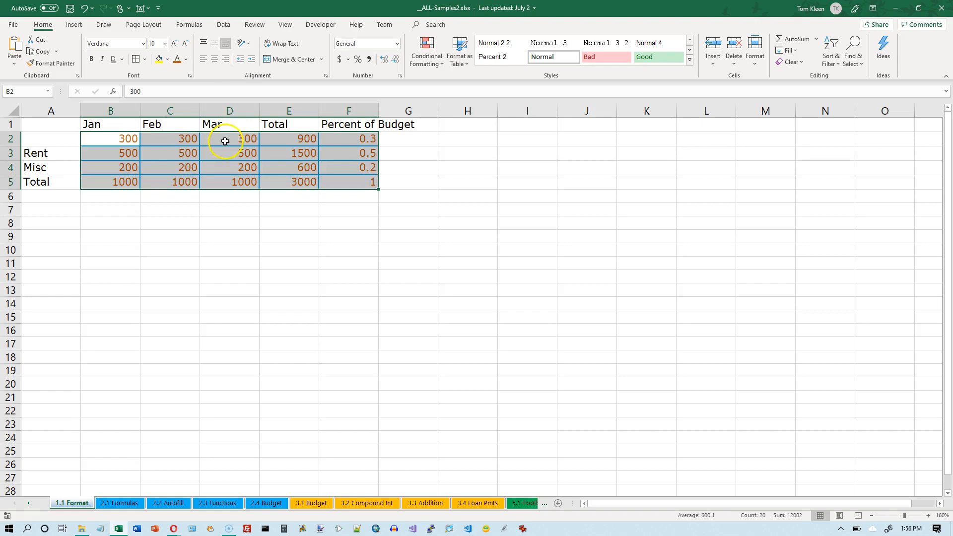
# Step: Apply the Facet theme to the workbook and view its theme font colors
pyautogui.click(131, 25)
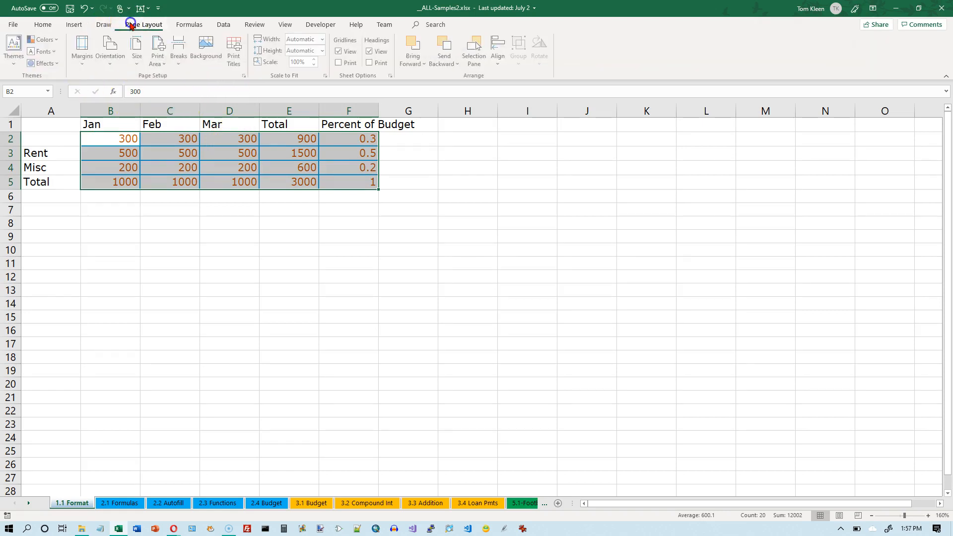
pyautogui.click(16, 59)
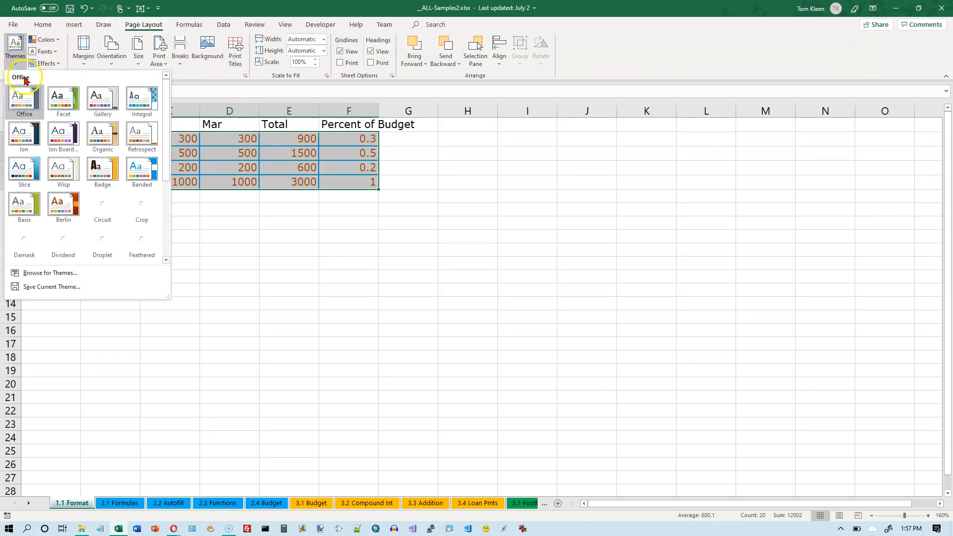
pyautogui.click(59, 98)
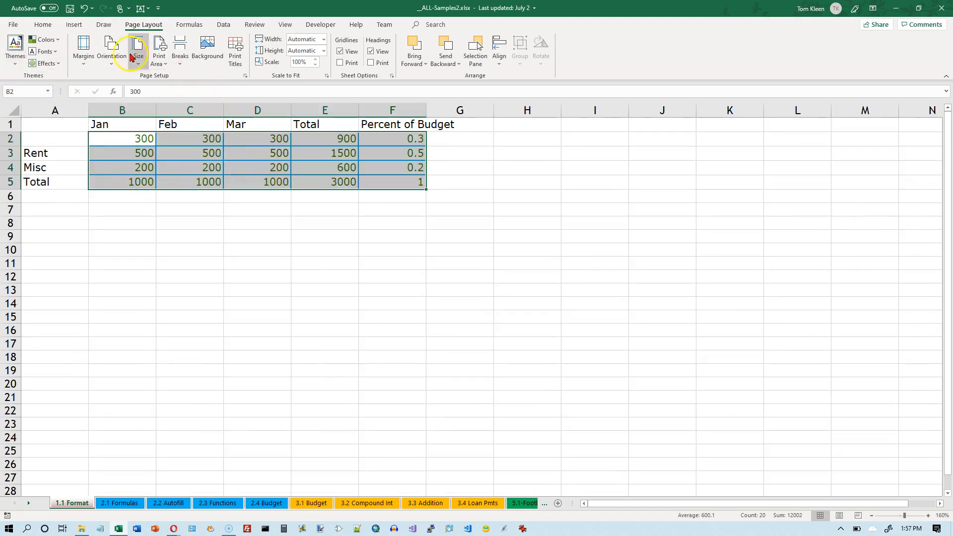
pyautogui.click(43, 25)
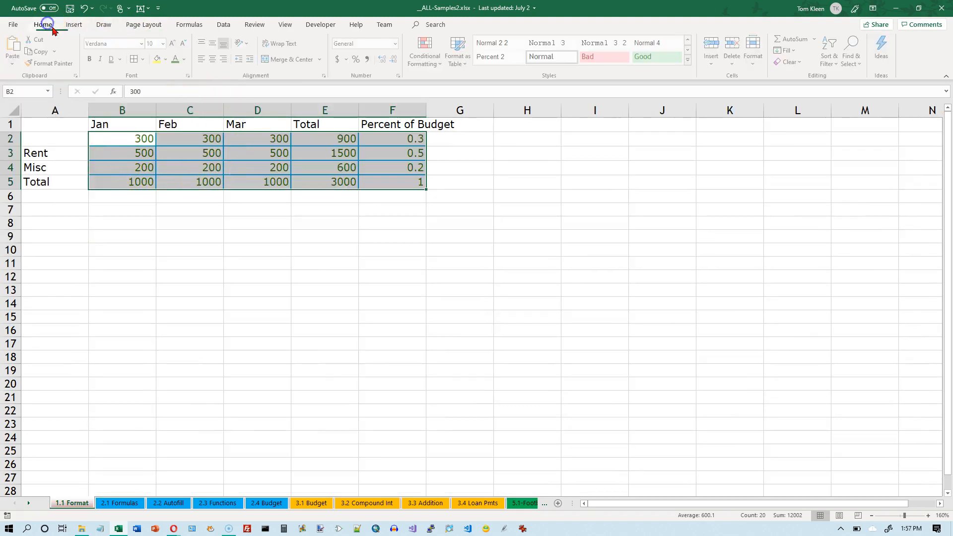
pyautogui.click(184, 59)
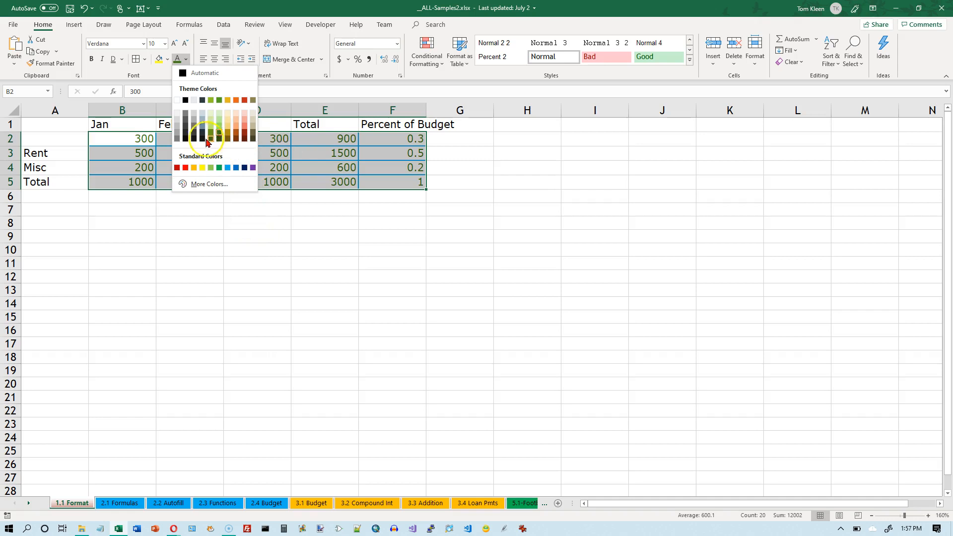
pyautogui.click(135, 135)
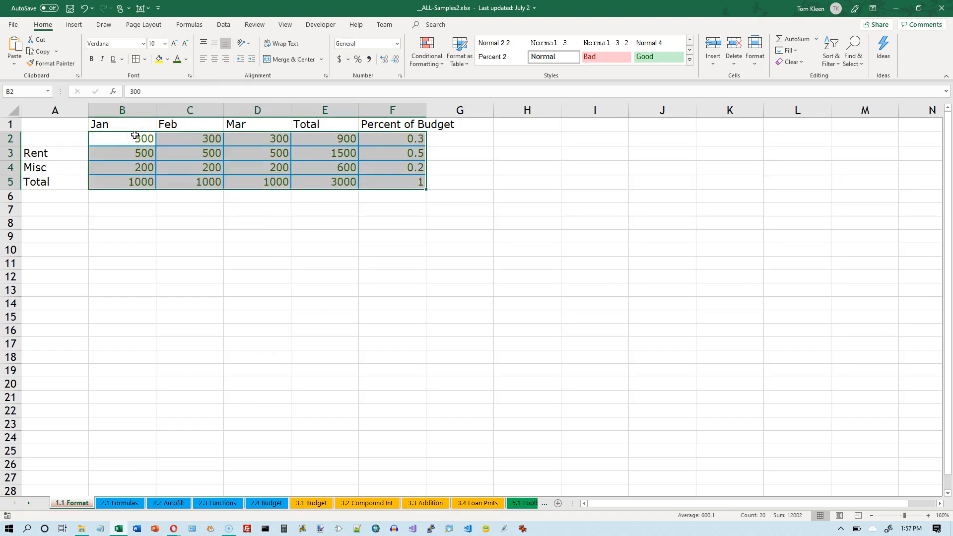
# Step: Switch the workbook theme back to Office
pyautogui.click(142, 25)
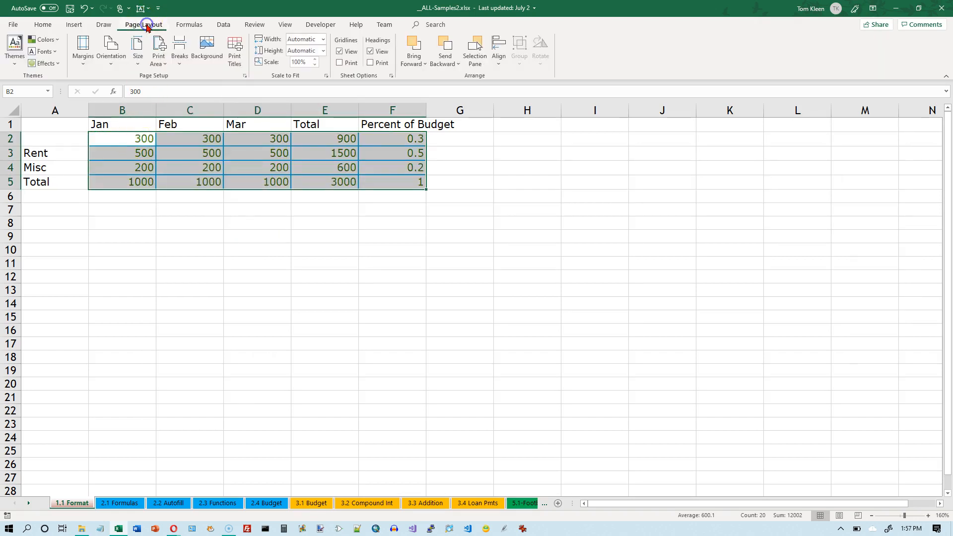
pyautogui.click(11, 67)
pyautogui.click(11, 85)
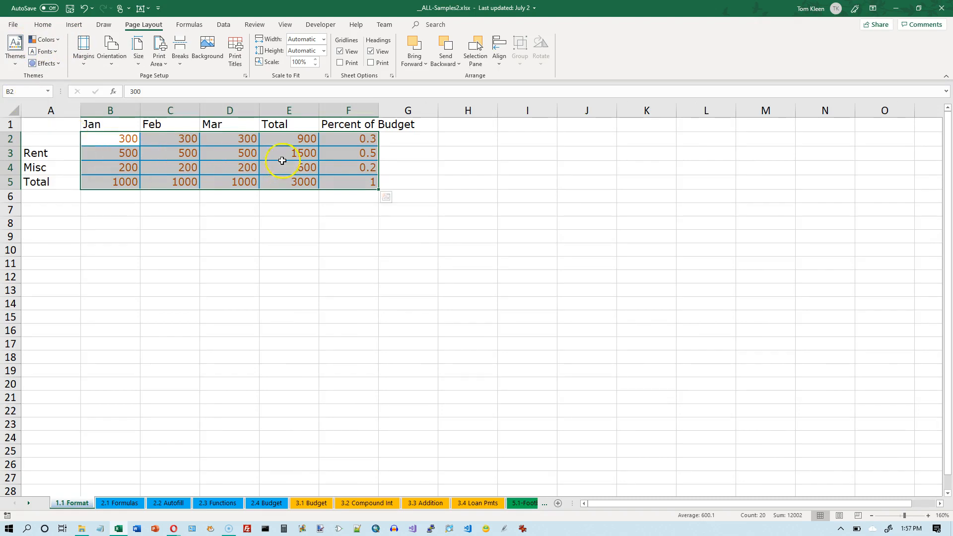
pyautogui.hotkey('ctrl', 'c')
# Step: Select cell E2 and open the custom color picker for its font color
pyautogui.click(292, 141)
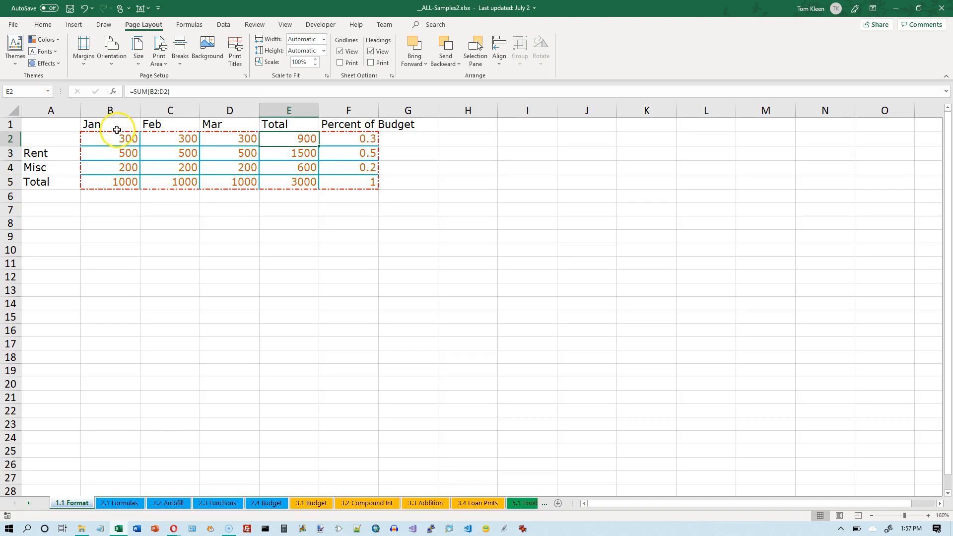
pyautogui.click(43, 24)
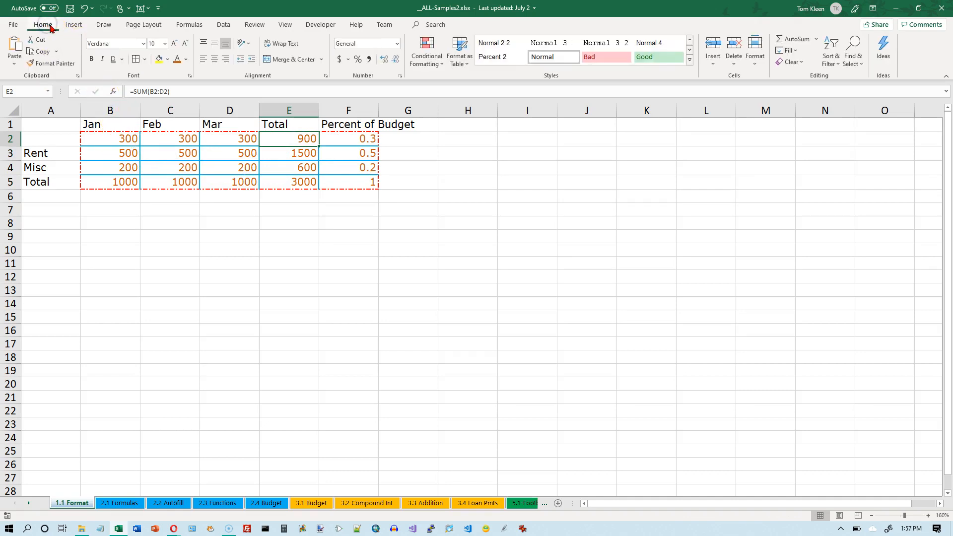
pyautogui.click(186, 59)
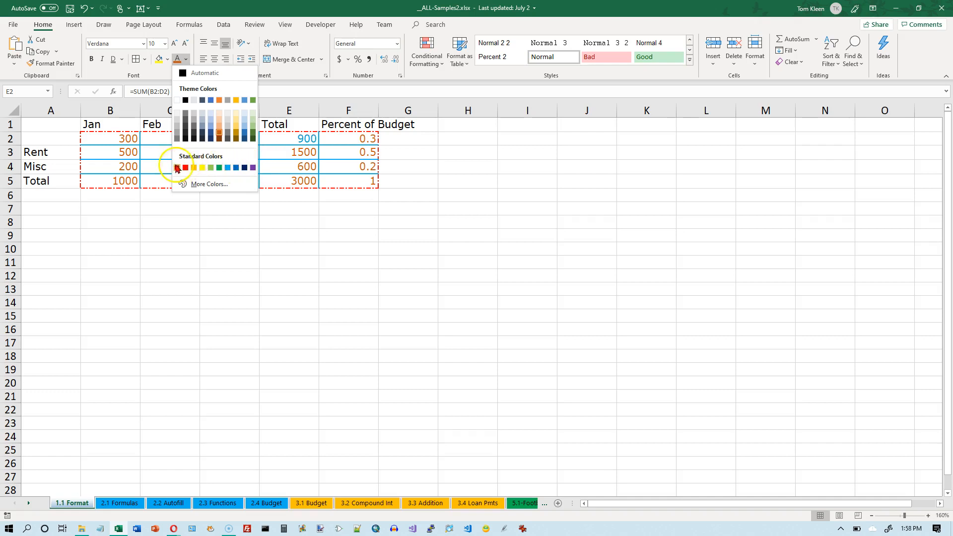
pyautogui.click(215, 184)
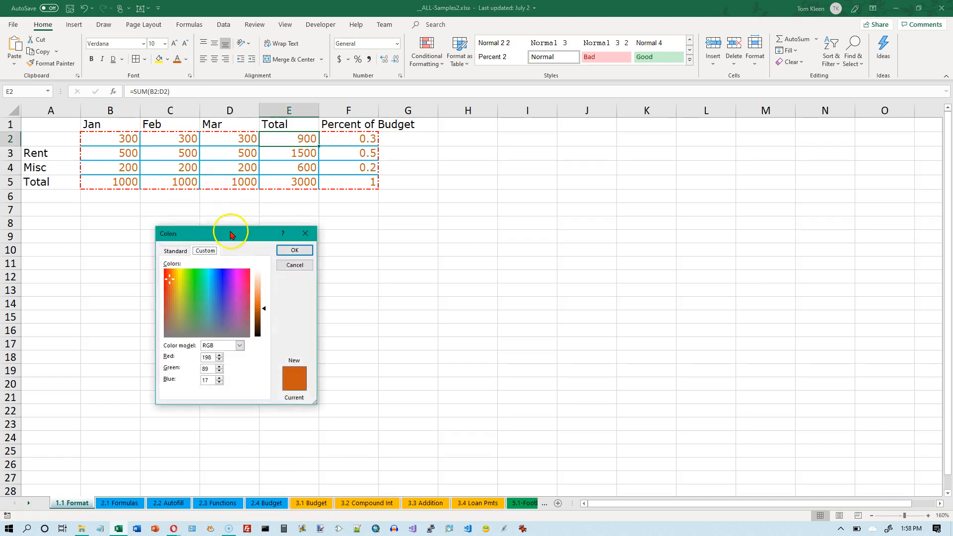
pyautogui.moveTo(232, 234); pyautogui.dragTo(214, 212)
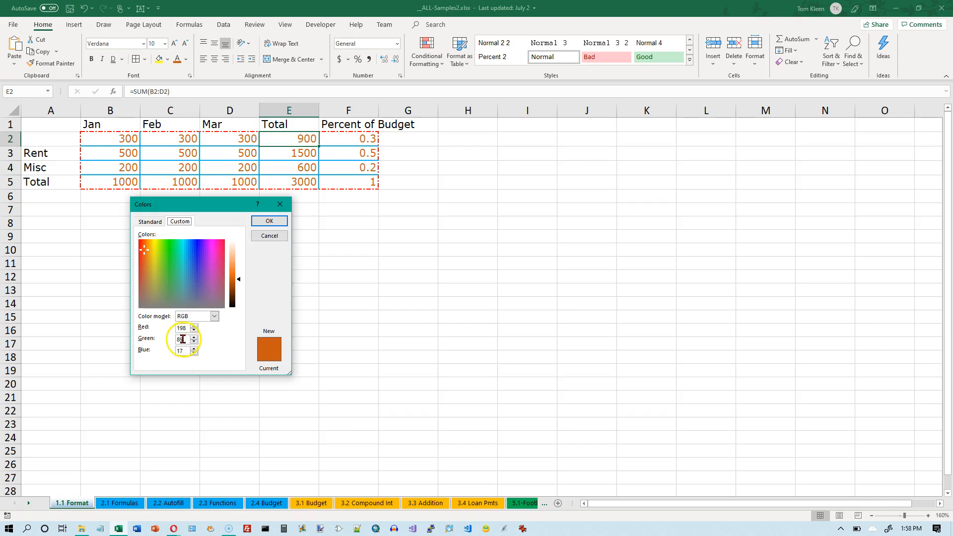
# Step: Try several hues and a very light brightness in the custom font color picker, and close it without applying a color
pyautogui.click(198, 256)
pyautogui.click(180, 268)
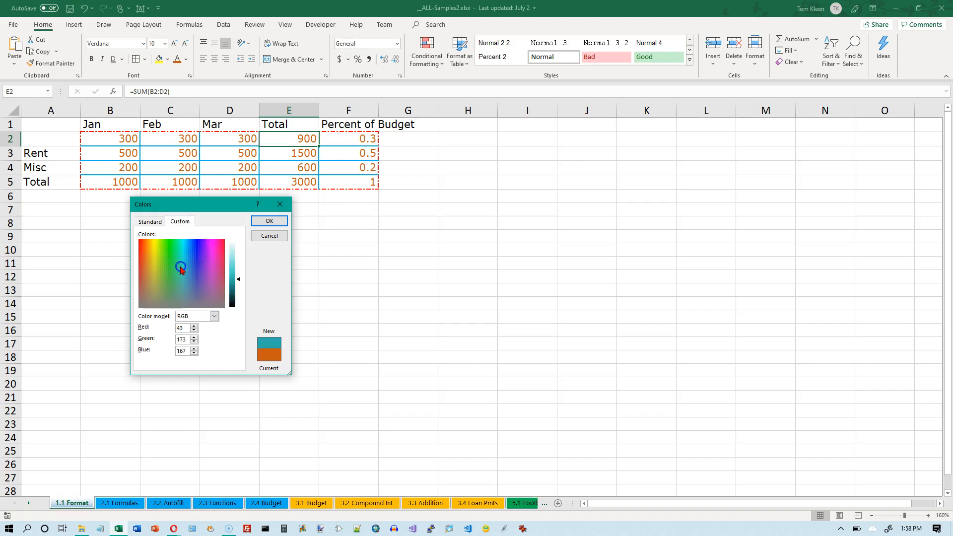
pyautogui.click(184, 244)
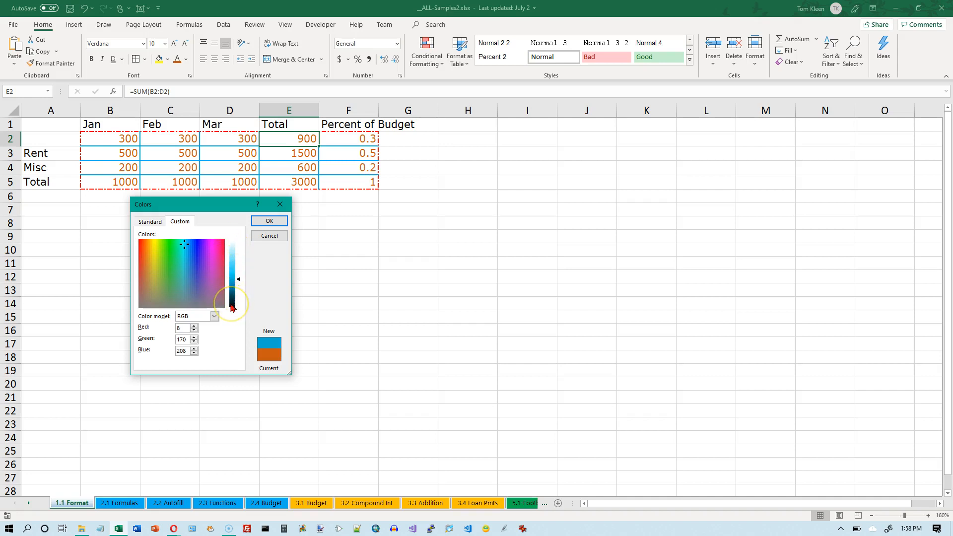
pyautogui.click(232, 272)
pyautogui.moveTo(232, 264); pyautogui.dragTo(233, 246)
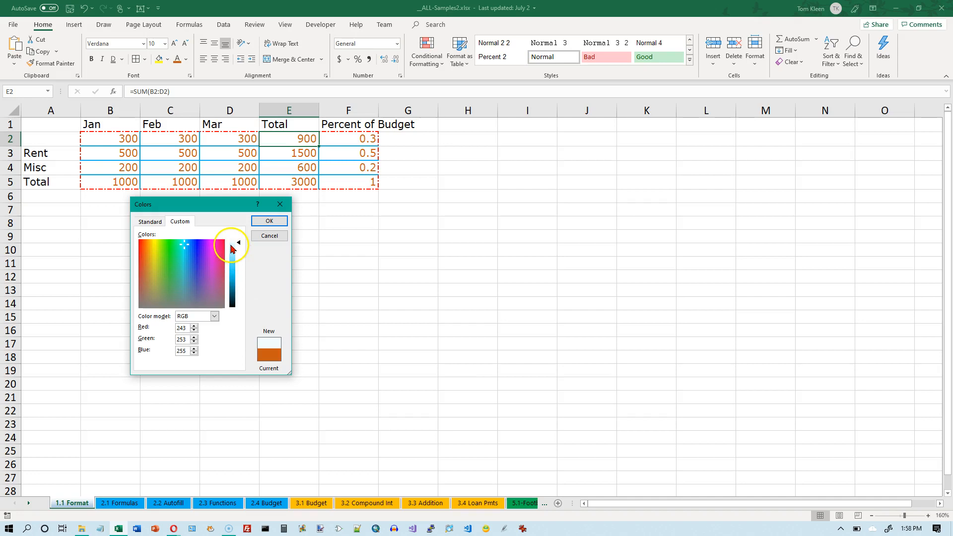
pyautogui.click(194, 258)
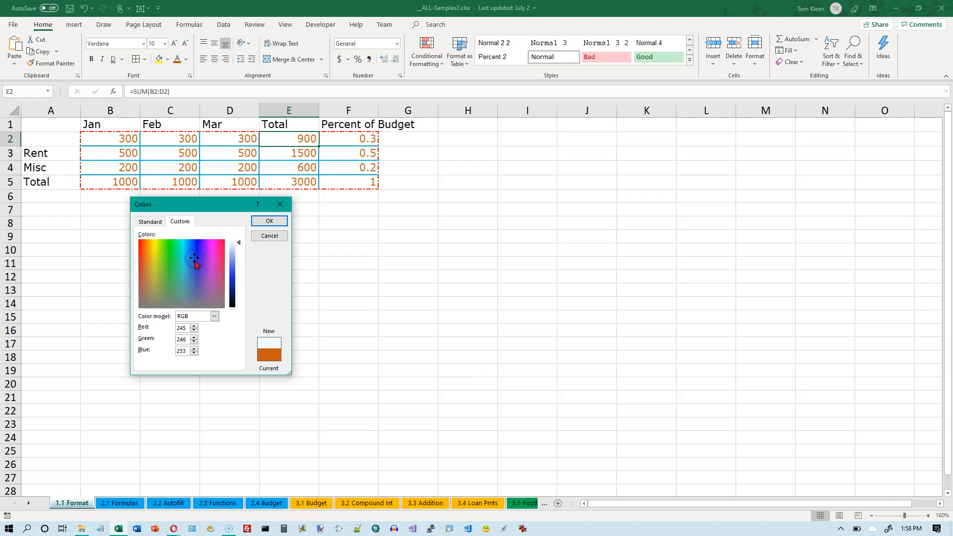
pyautogui.moveTo(204, 301); pyautogui.dragTo(164, 282)
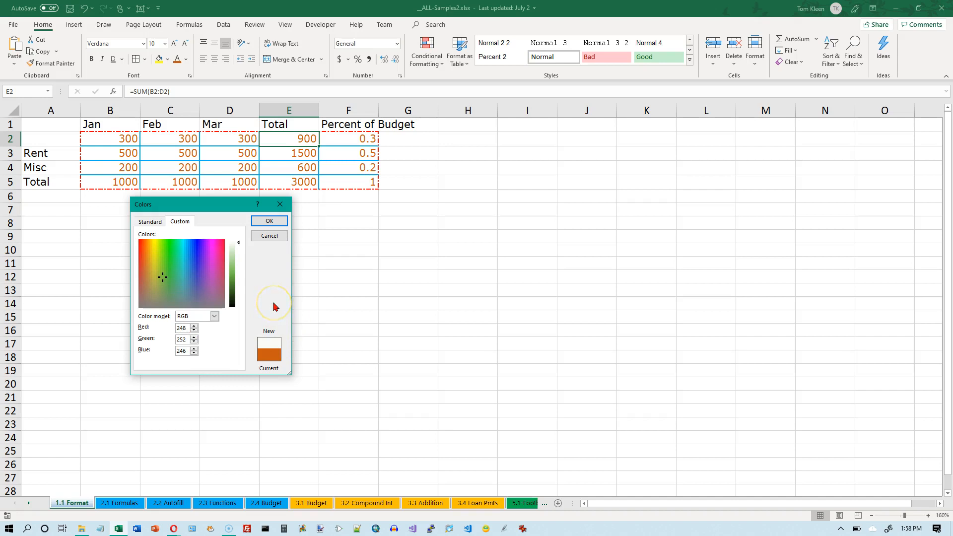
pyautogui.click(279, 204)
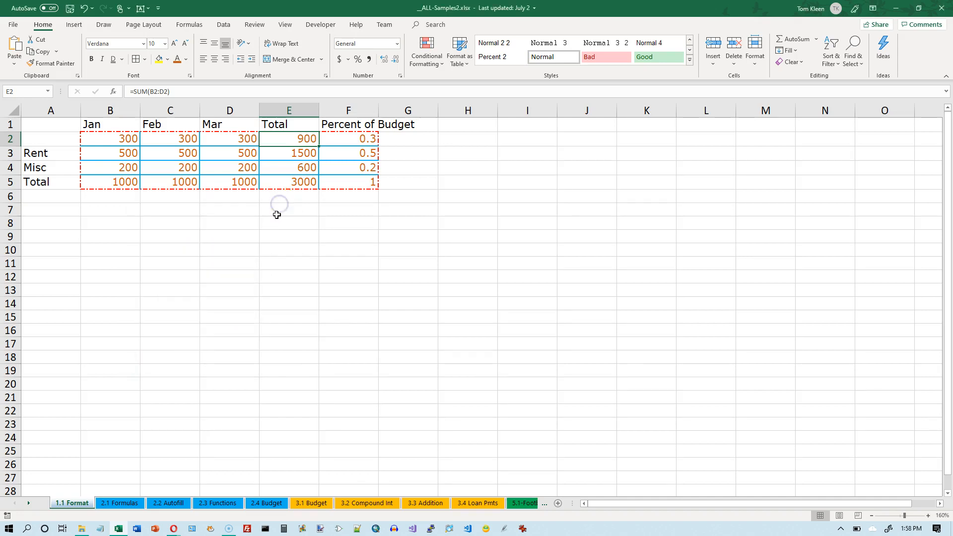
# Step: View the font settings in the Format Cells dialog for cell E2 and close it without changes
pyautogui.click(189, 76)
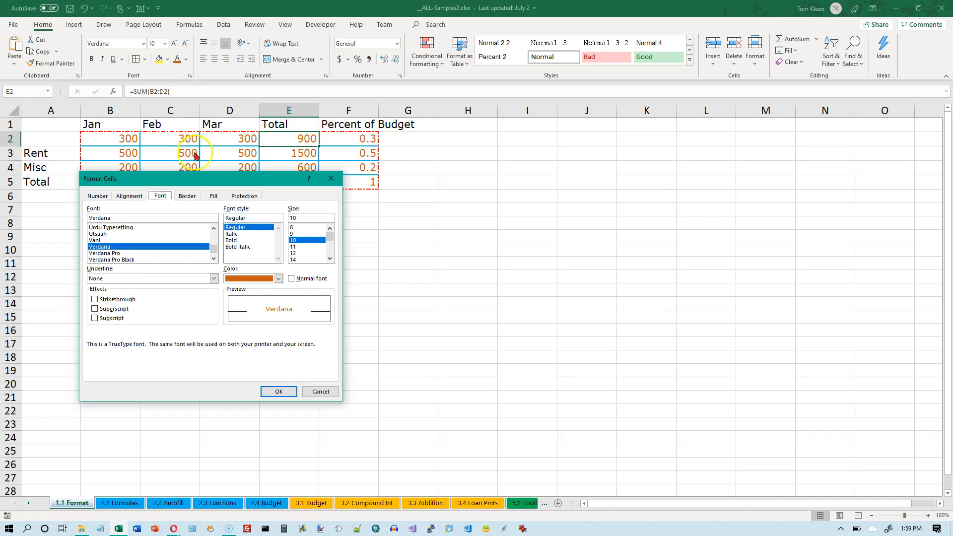
pyautogui.moveTo(212, 183); pyautogui.dragTo(220, 203)
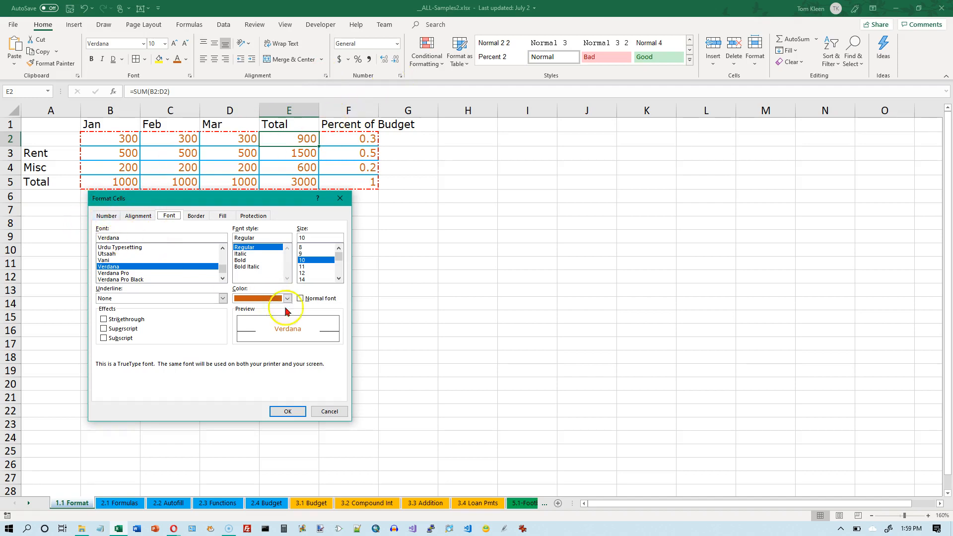
pyautogui.click(323, 412)
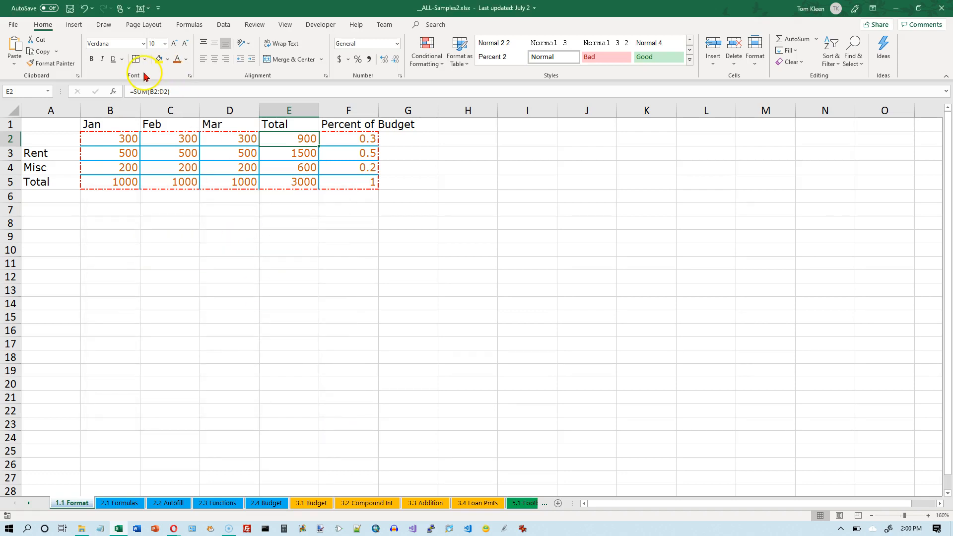